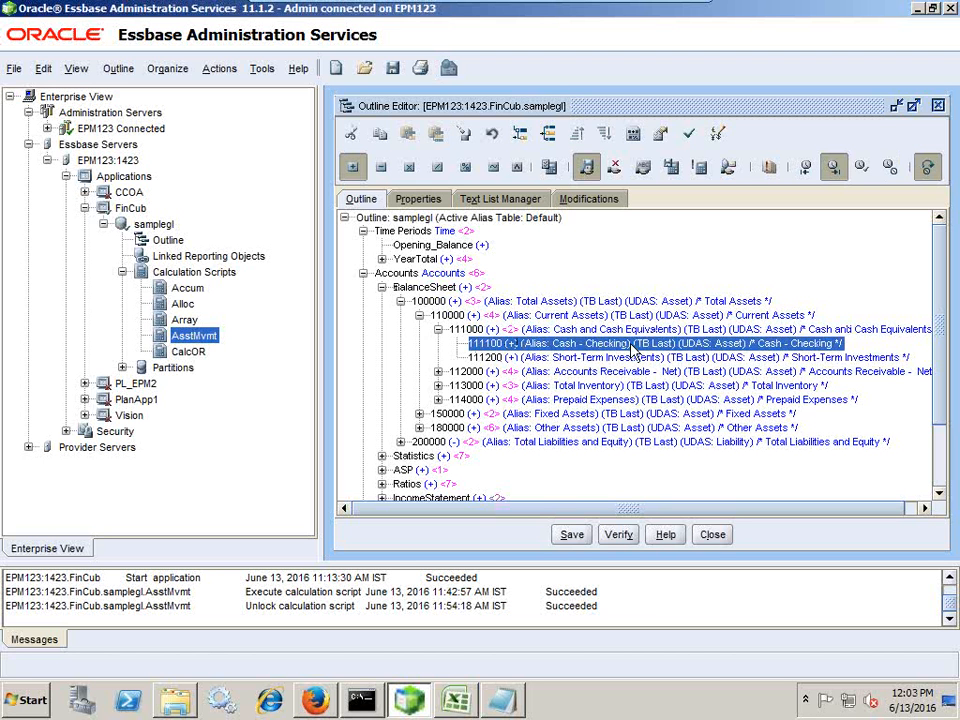
Step: Collapse the 100000 Total Assets branch and examine the shared member 111100 and 111100_Movement under Mgmt_Reporting
left_click(405, 301)
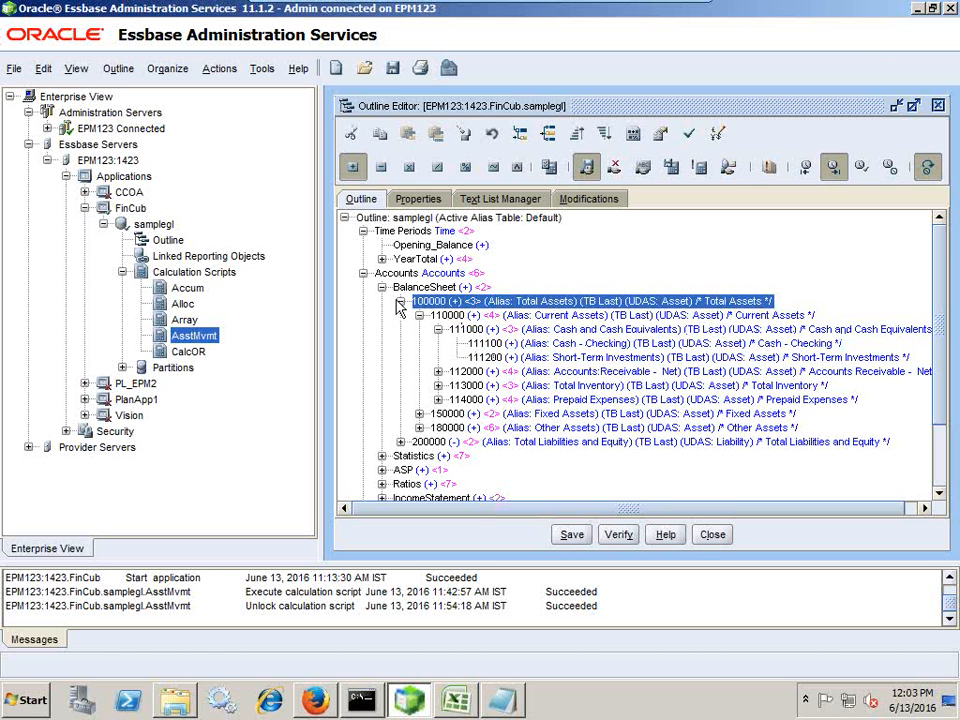
left_click(399, 301)
left_click(440, 386)
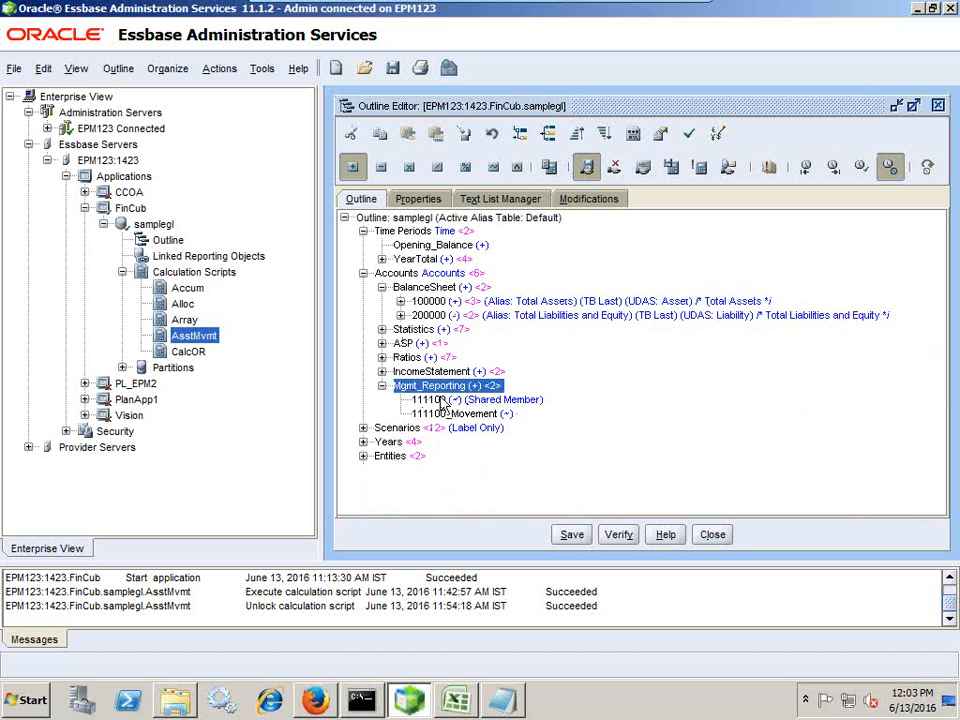
left_click(444, 400)
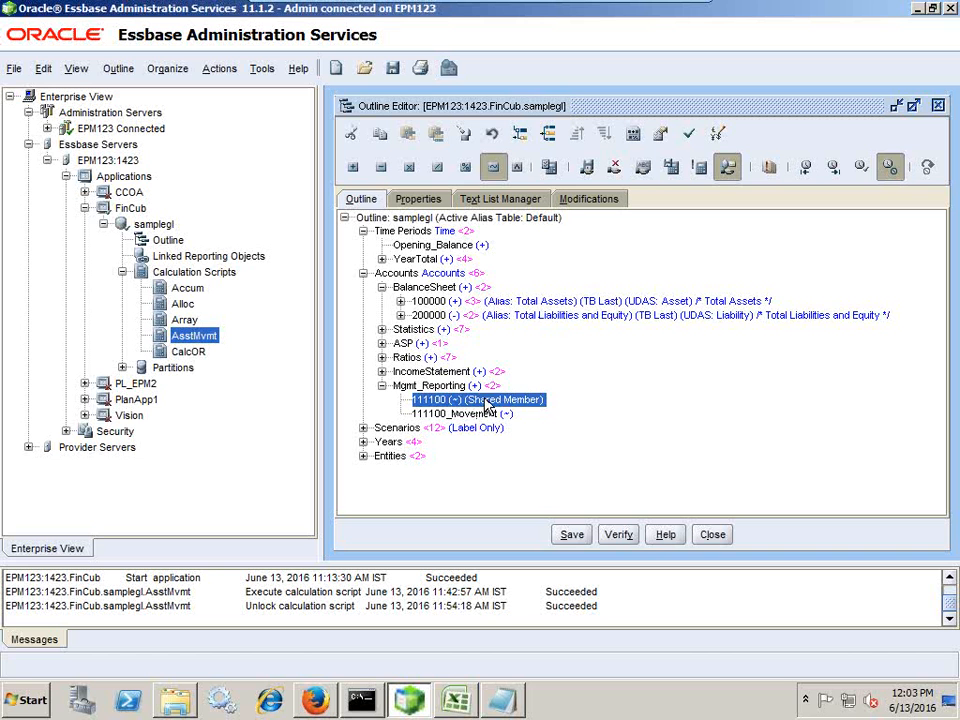
left_click(448, 387)
left_click(449, 401)
left_click(451, 412)
left_click(455, 401)
left_click(454, 414)
left_click(467, 400)
left_click(463, 414)
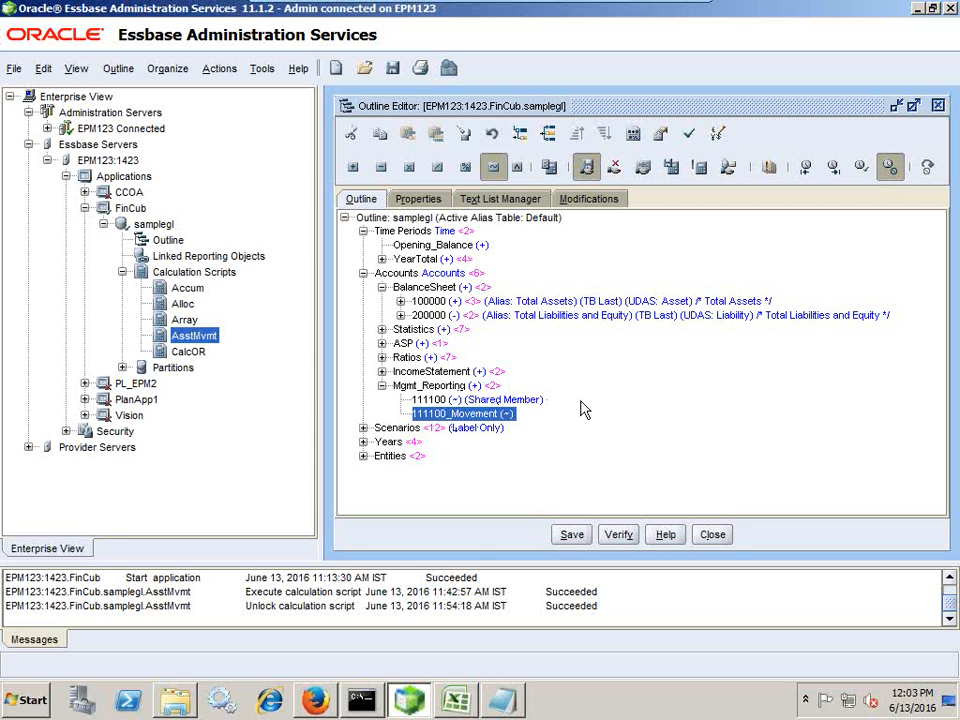
Step: Switch to EPM Workspace in Firefox, close the open Calculation Manager session and open Calculation Manager again
left_click(316, 701)
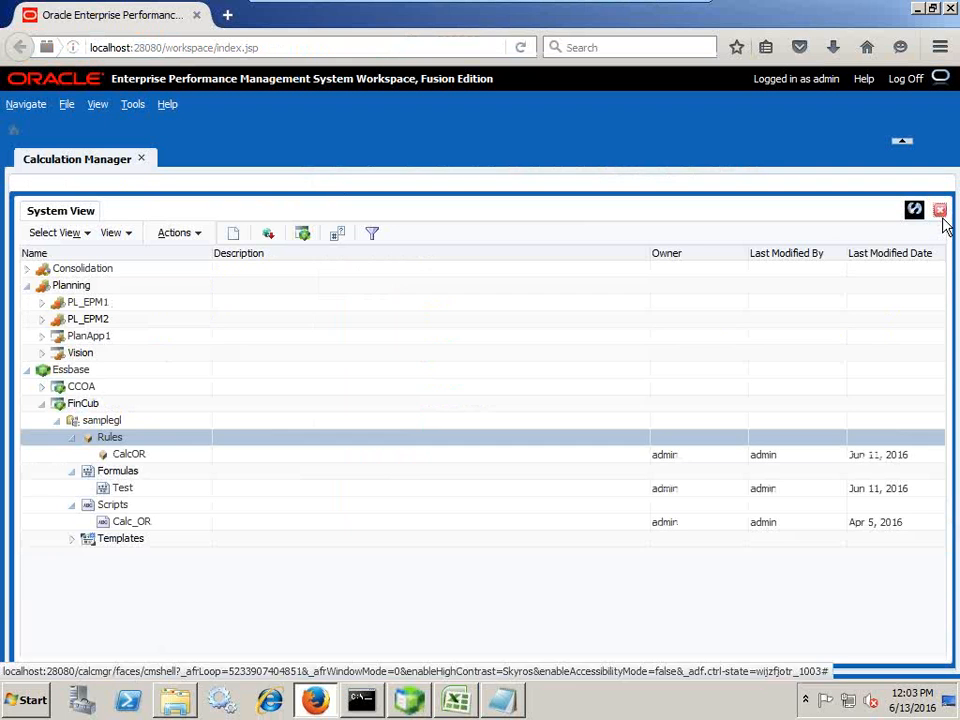
left_click(142, 160)
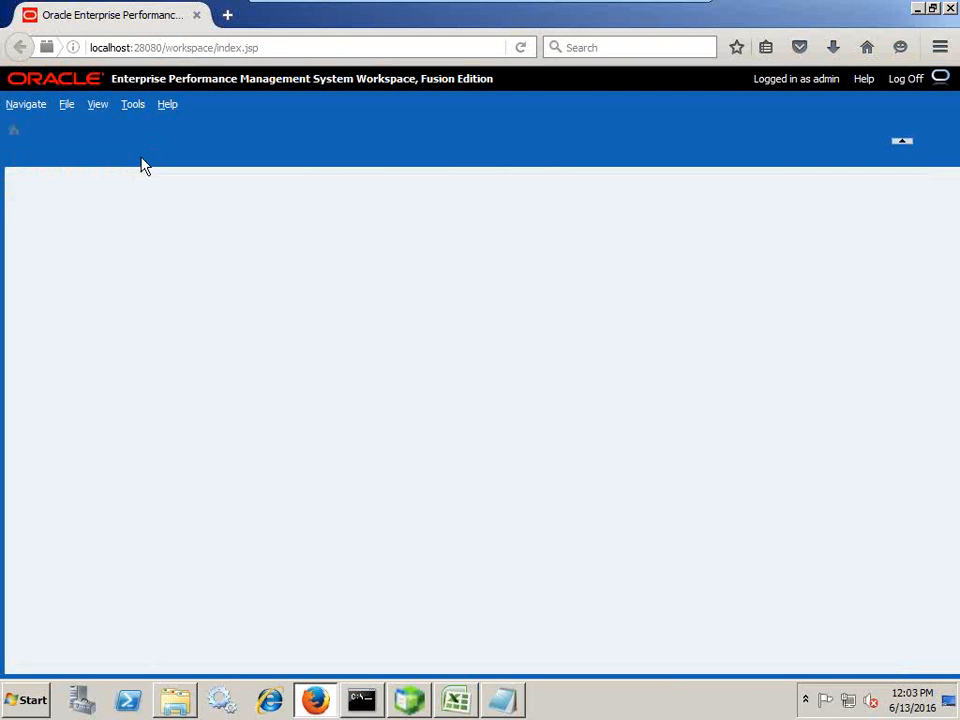
left_click(39, 103)
mouse_move(48, 165)
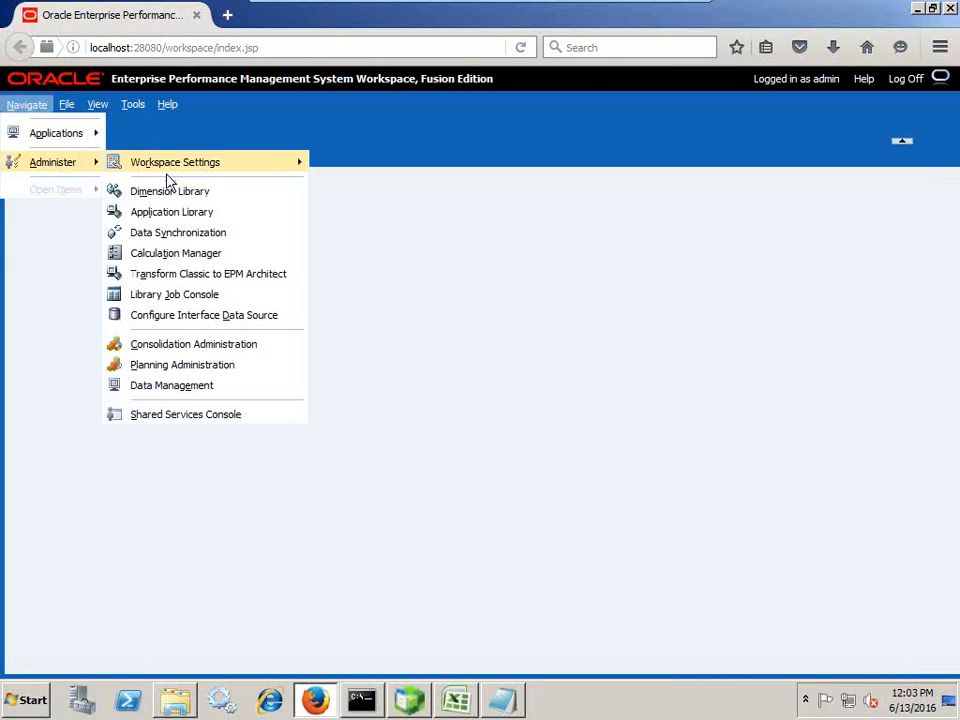
left_click(202, 256)
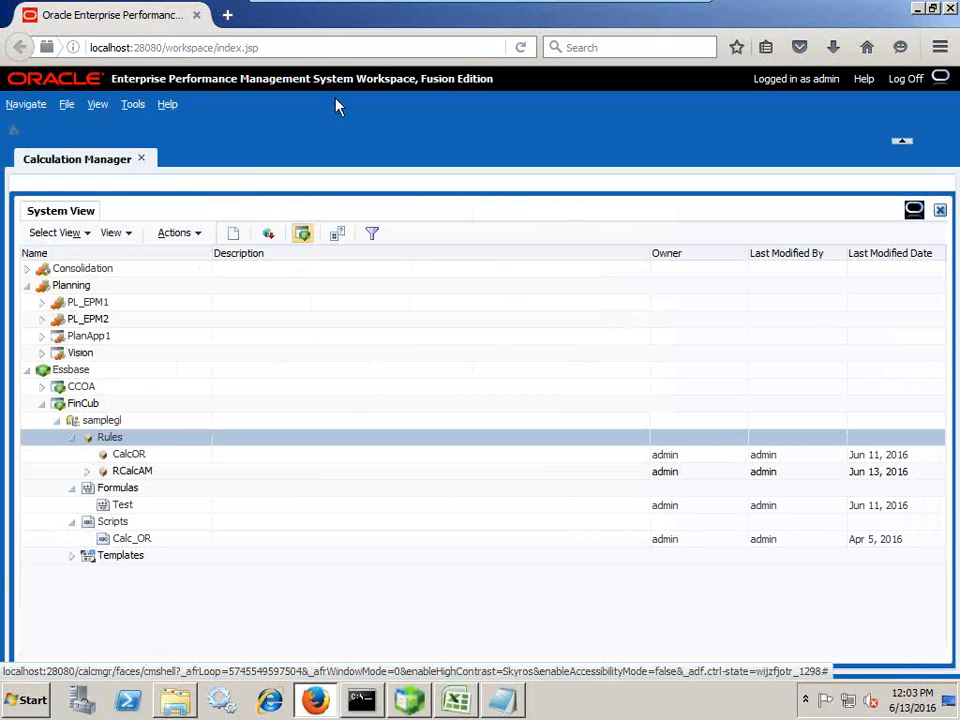
Step: Delete the RCalcAM rule from the Rules of FinCub's samplegl database
left_click(72, 438)
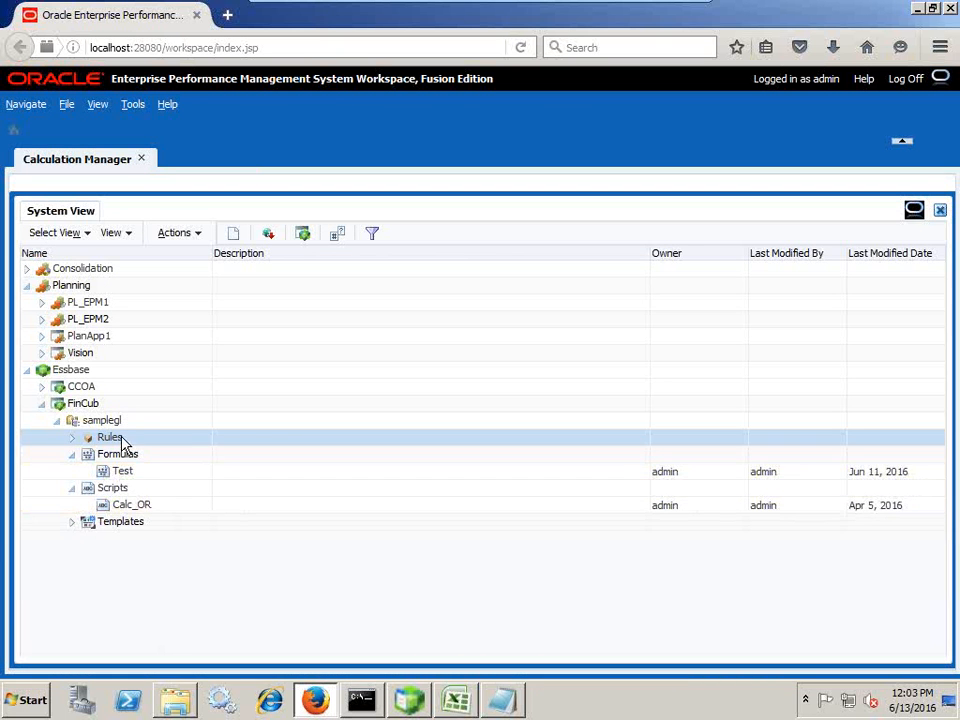
left_click(72, 438)
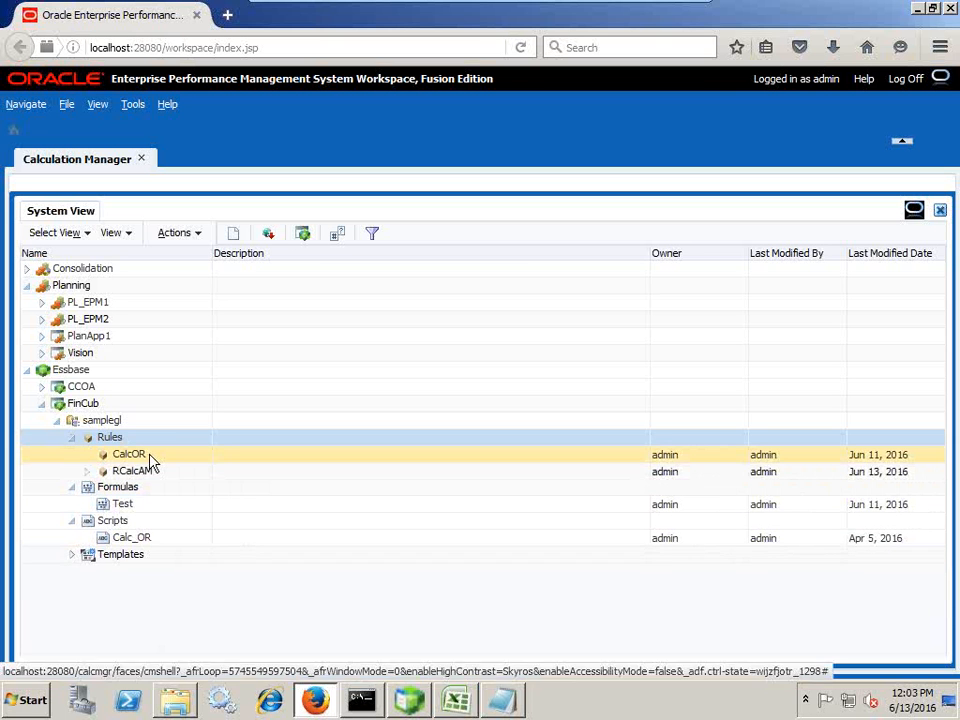
right_click(127, 476)
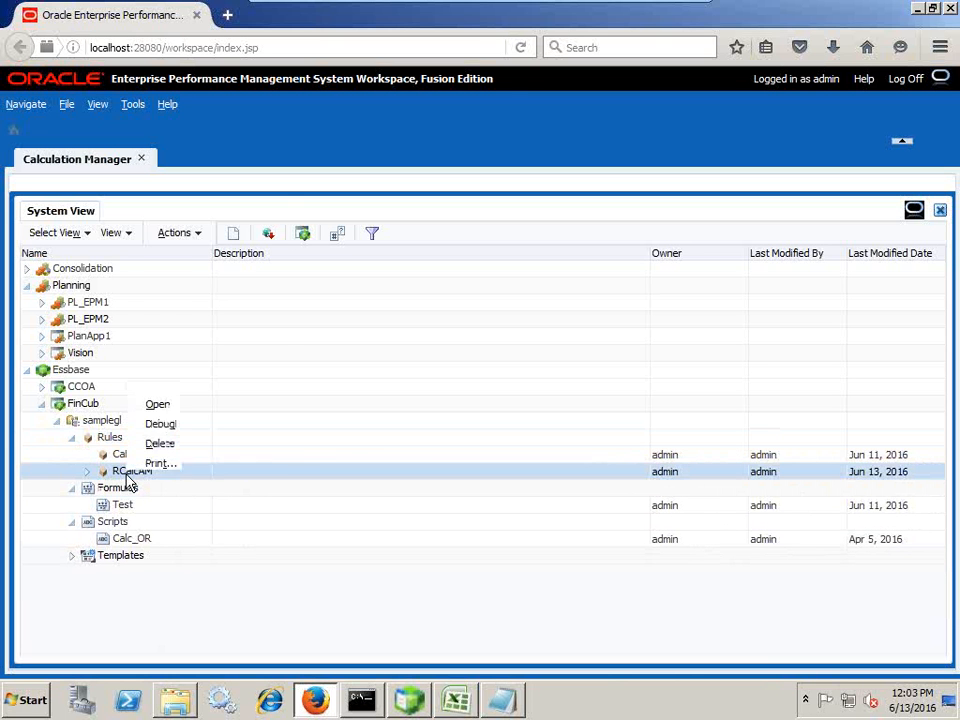
left_click(160, 264)
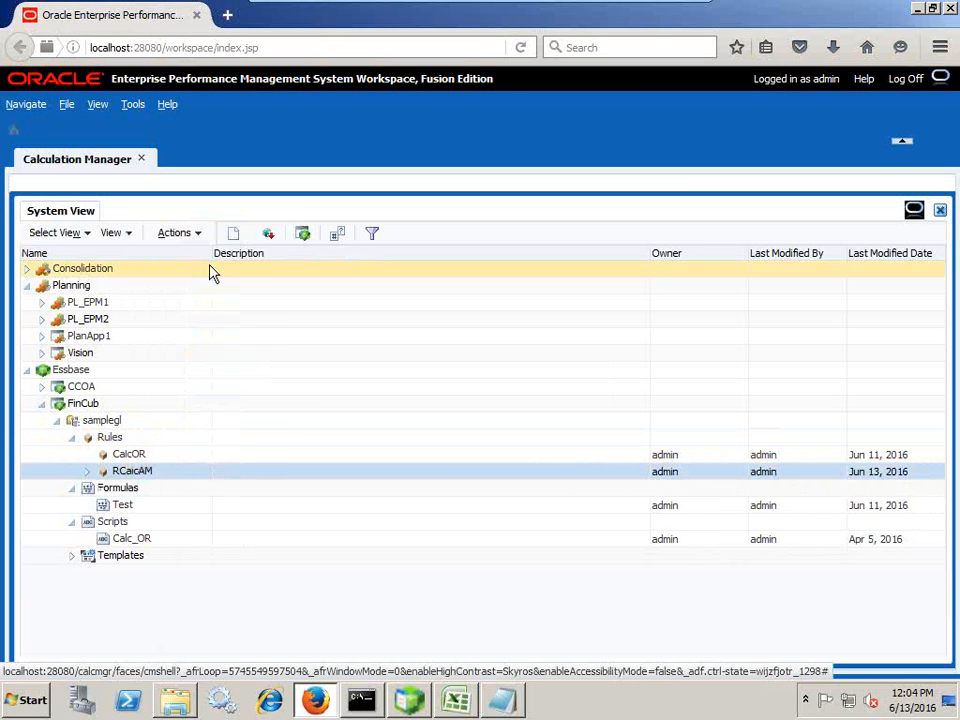
left_click(513, 459)
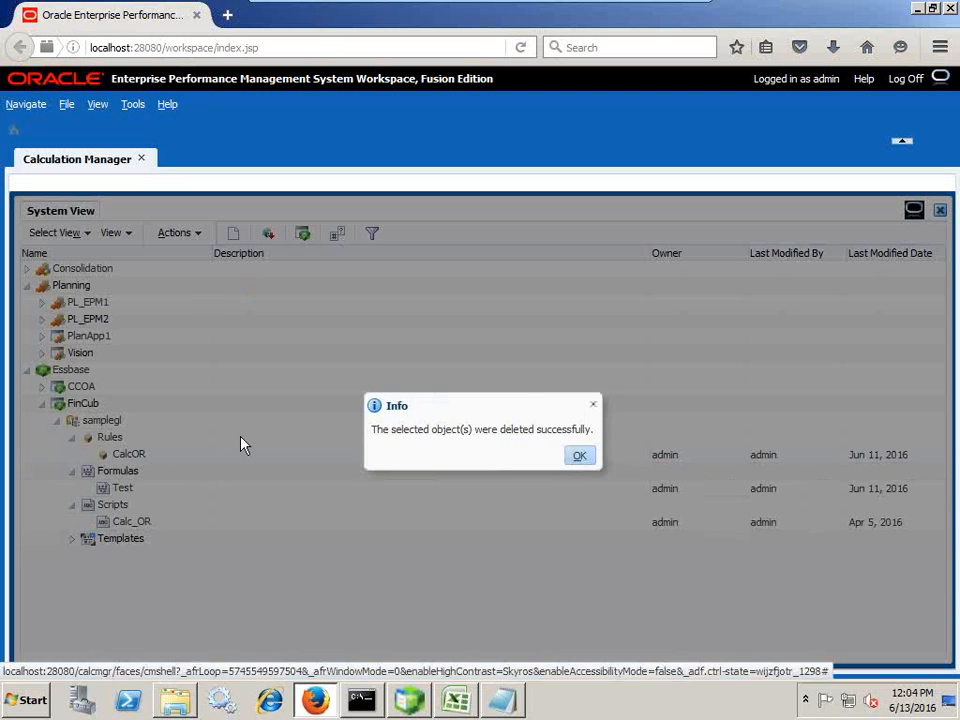
left_click(583, 455)
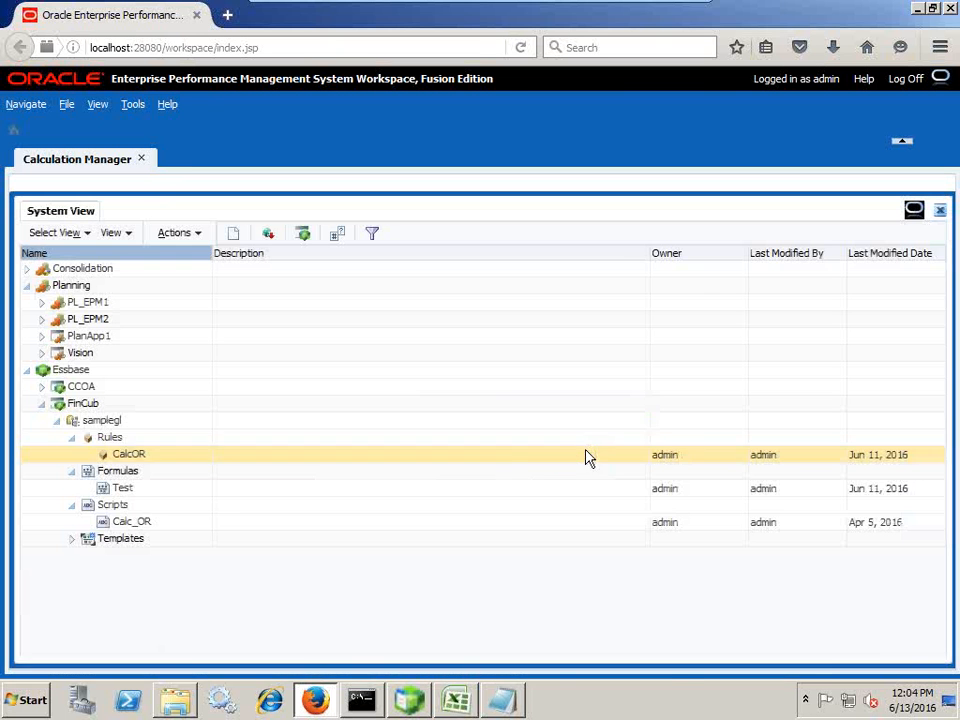
Step: Create a new Essbase rule named CalcMAM for the FinCub application and samplegl database
right_click(124, 442)
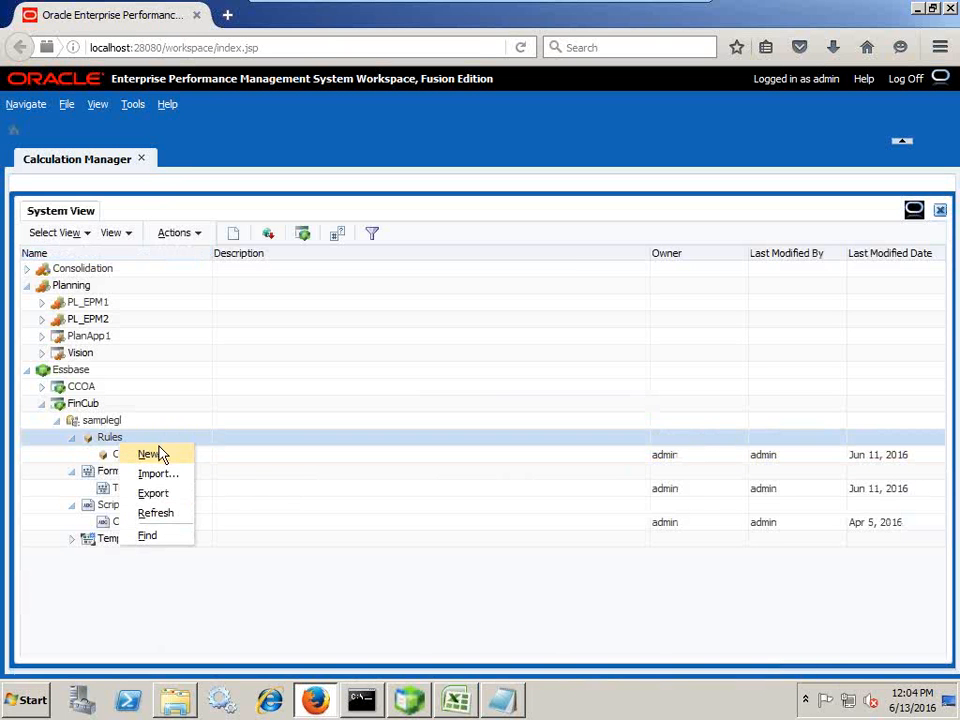
left_click(160, 455)
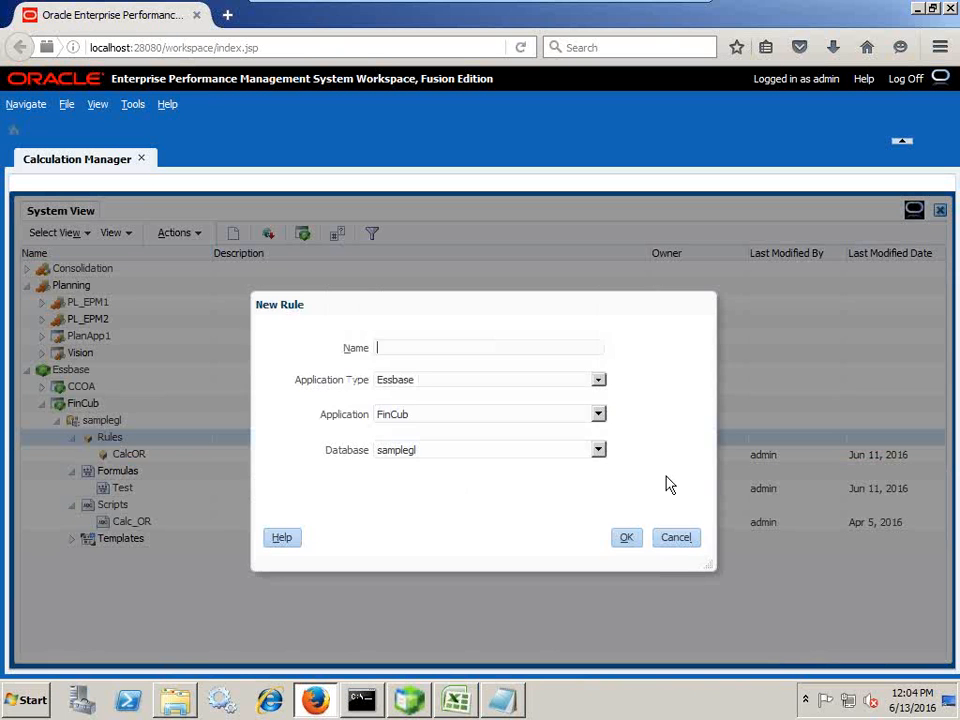
type("Cacl")
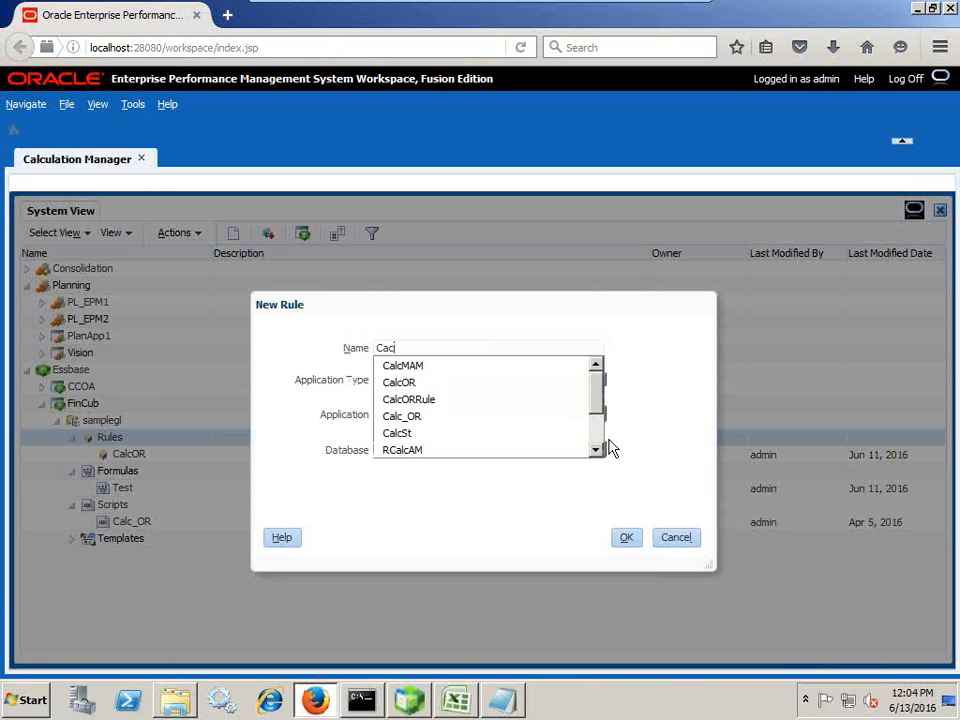
key("BackSpace")
type("lcAM")
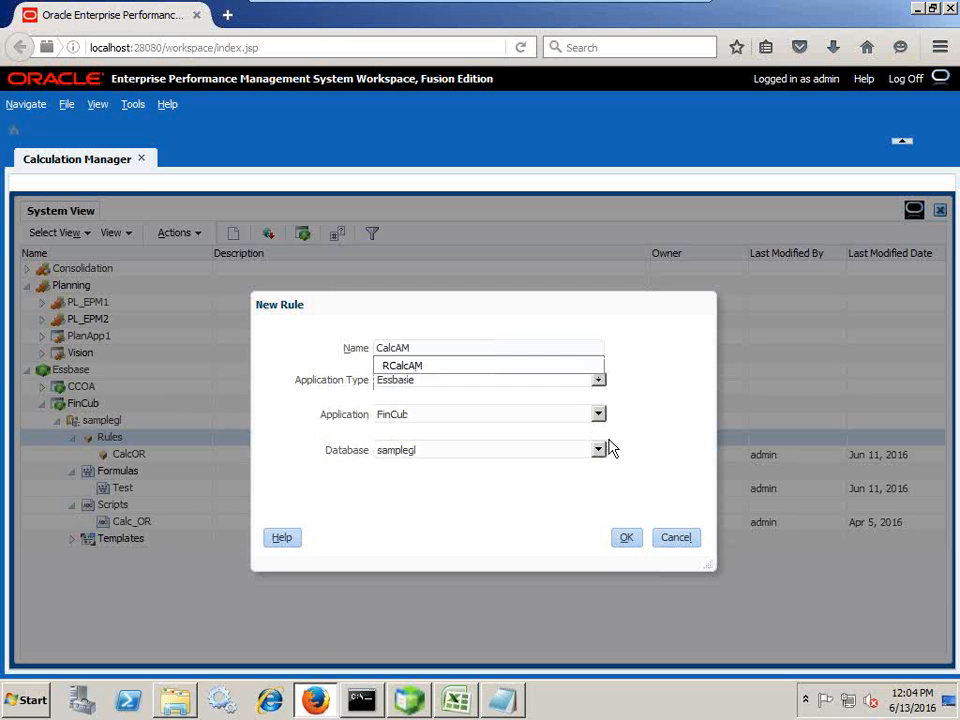
key("Left")
key("Left")
type("M")
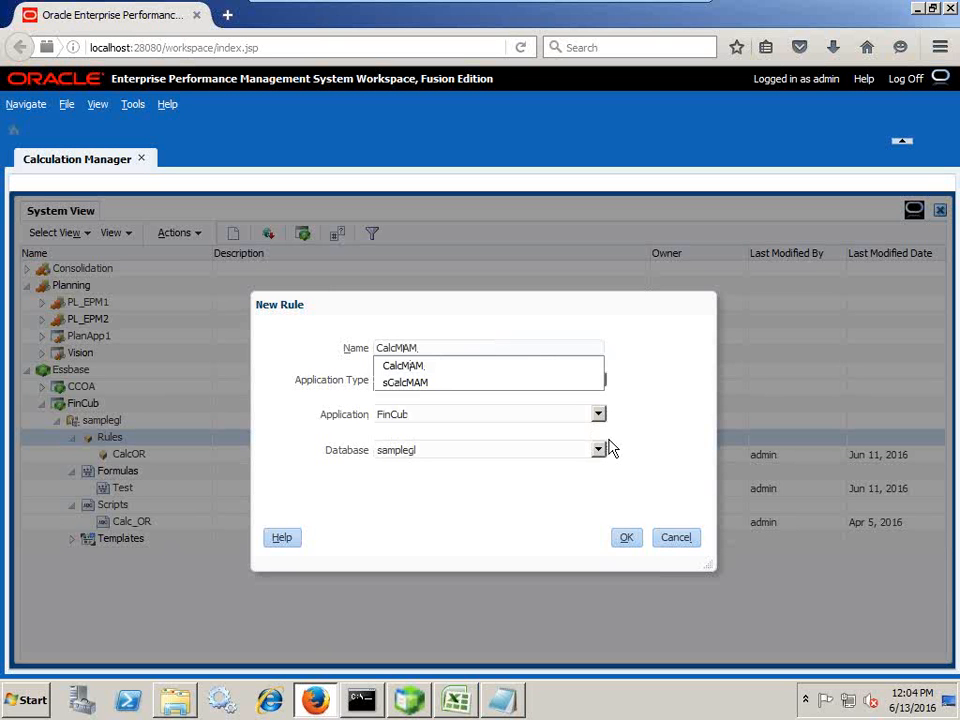
left_click(660, 486)
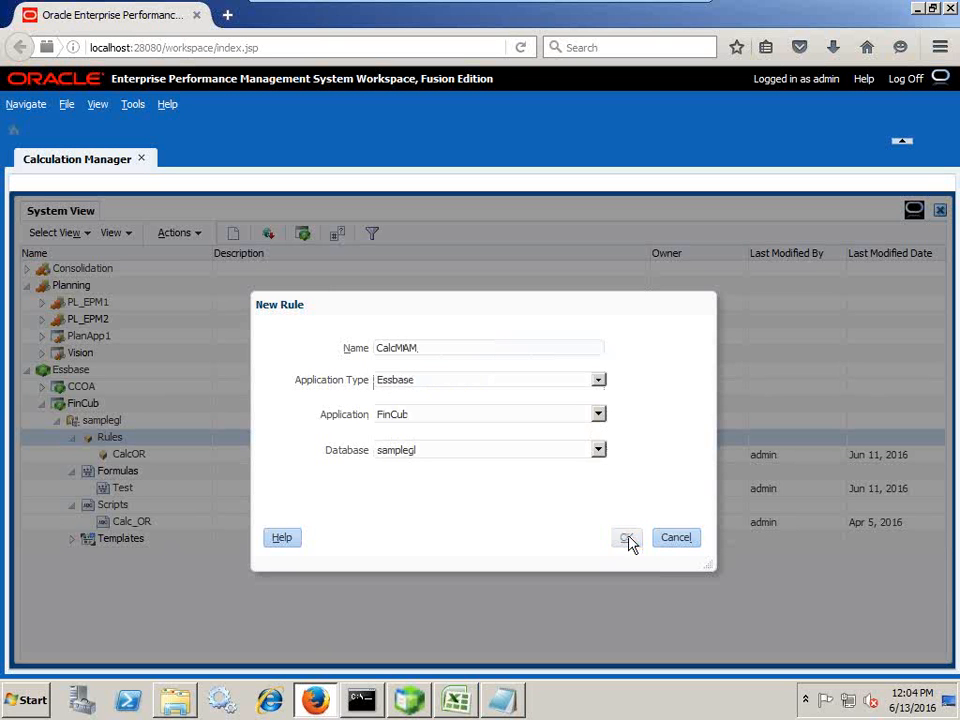
left_click(628, 539)
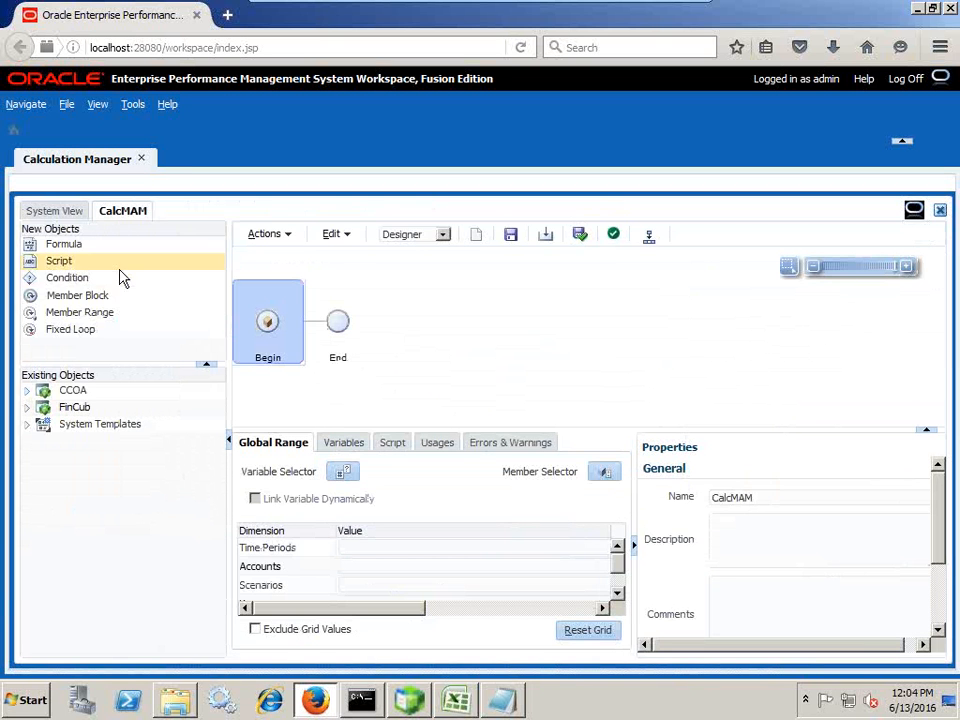
mouse_move(513, 6)
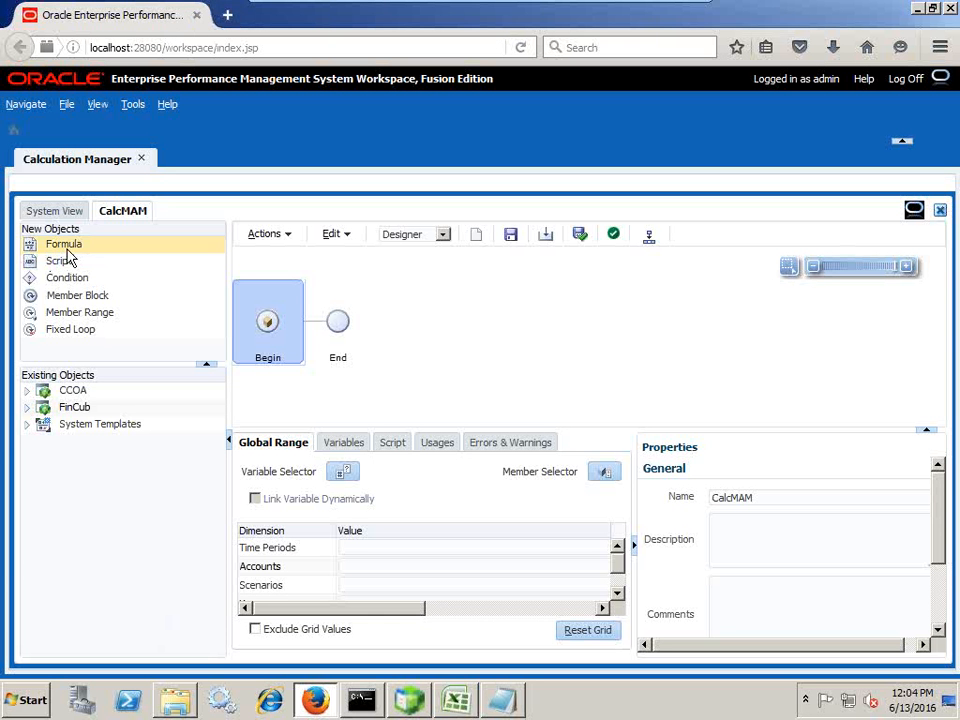
left_click_drag(66, 277, 322, 330)
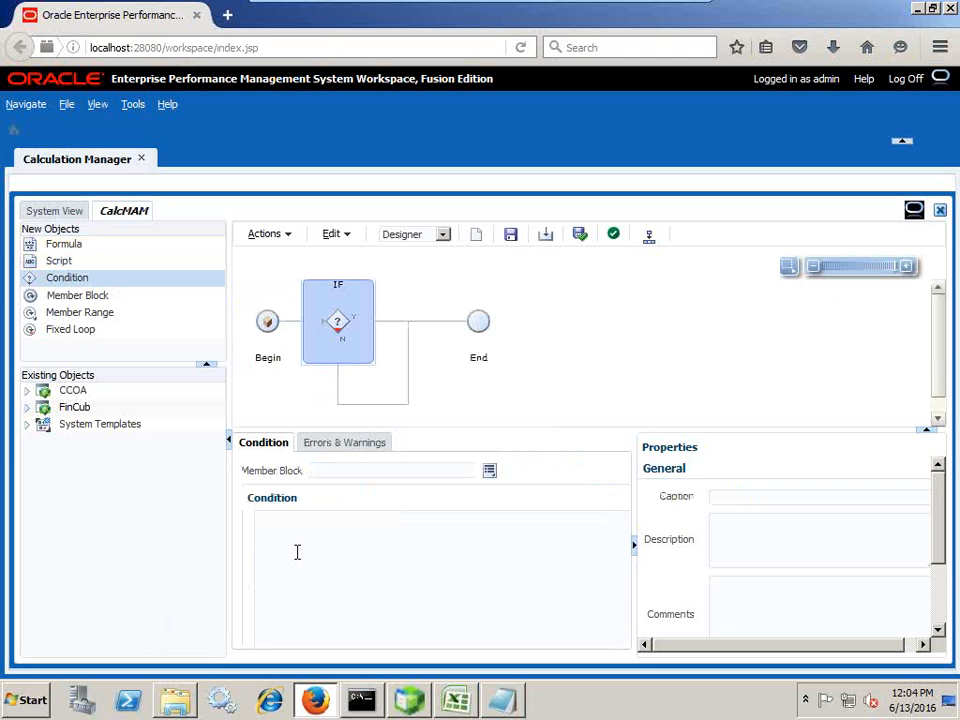
left_click(323, 525)
type("@ISM")
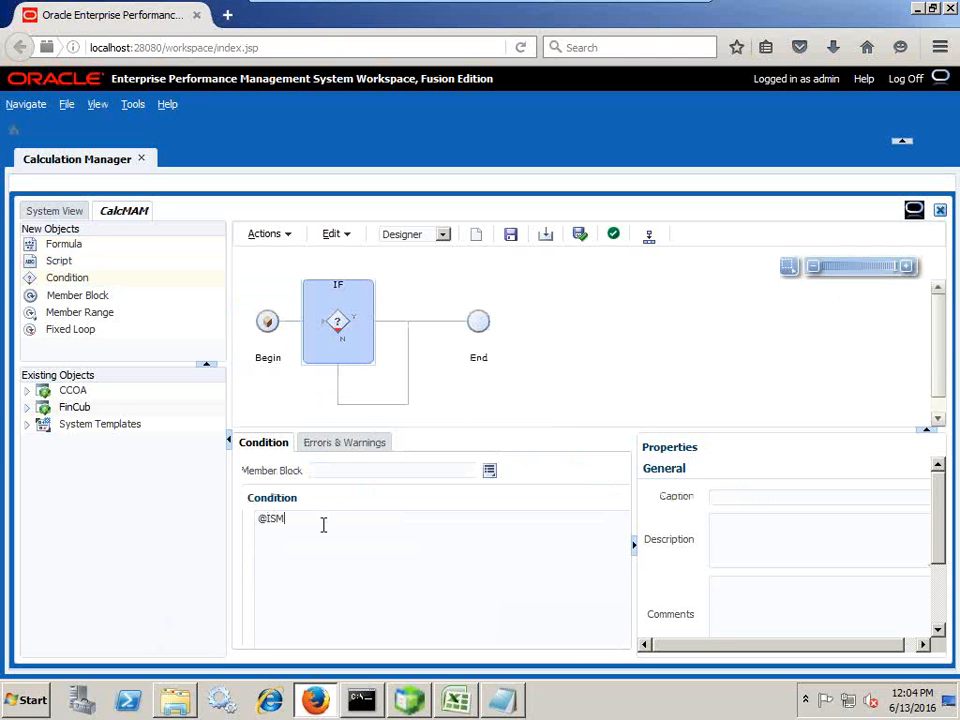
type("BR(JP")
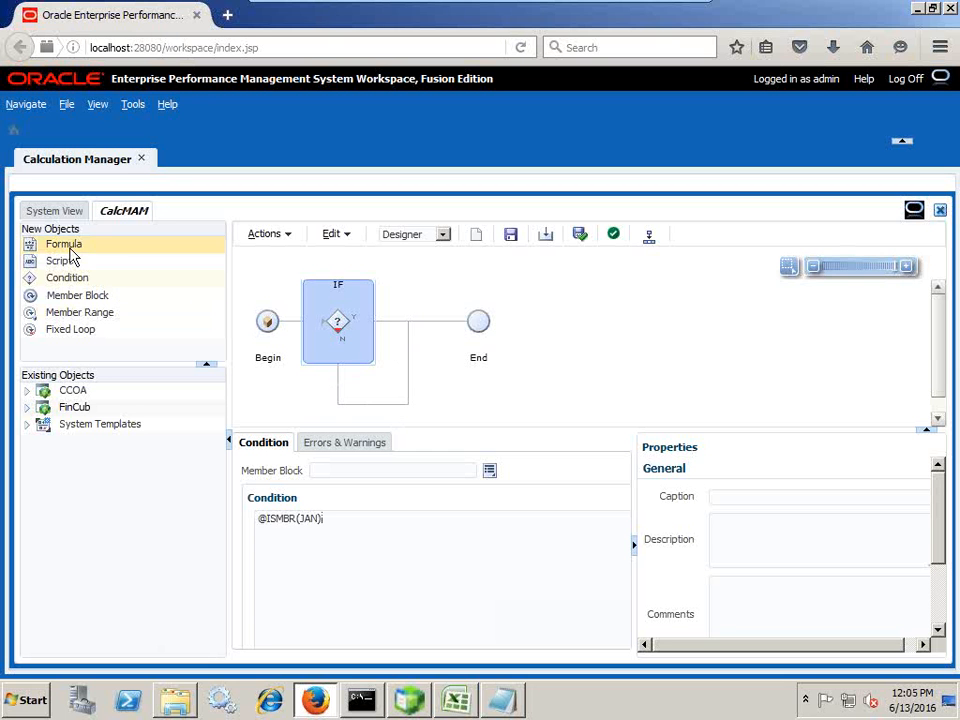
Step: Add a Formula to the condition's true branch and enter 111100_Movement as the formula's left side
left_click_drag(72, 258, 395, 333)
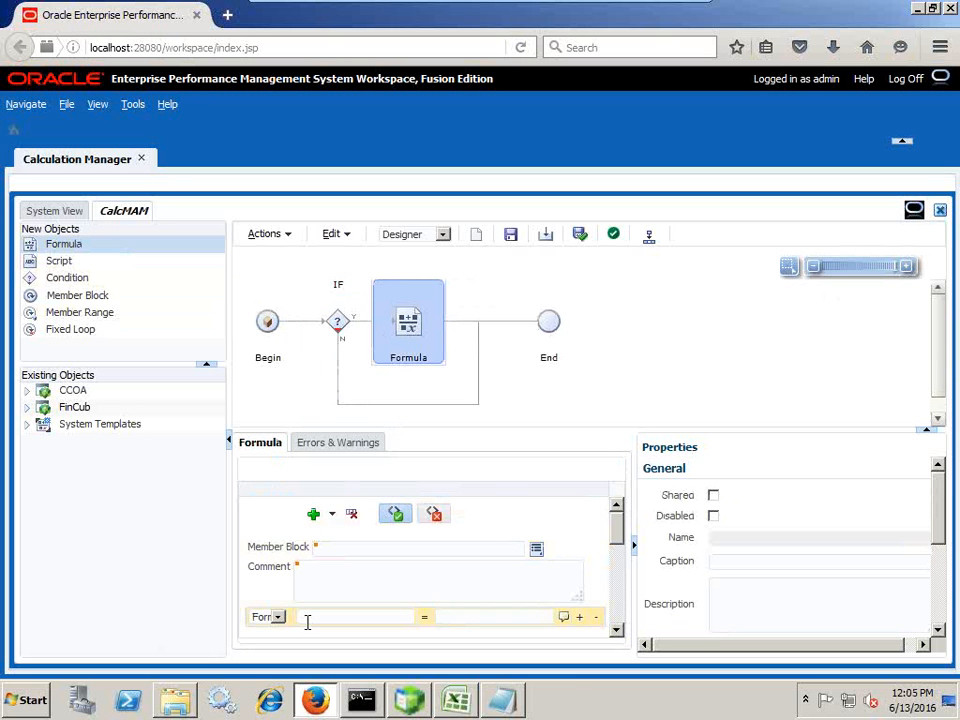
left_click(307, 618)
type("1100")
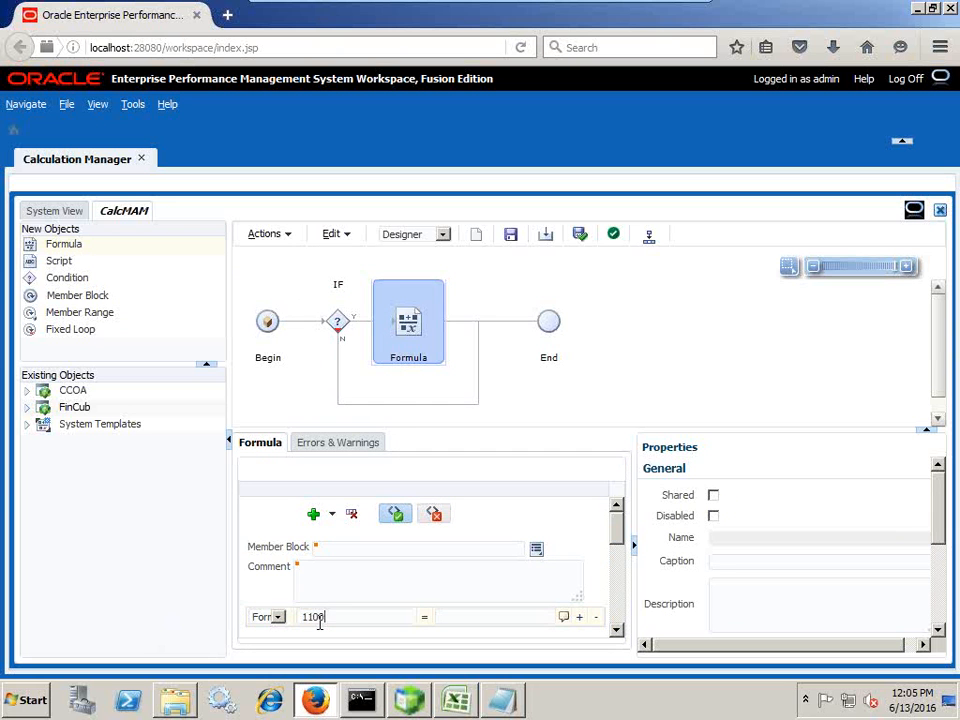
type("00")
type("_Movemen")
type("t")
Step: Set the true-branch formula's right side to "111100"-Opening_Balance and add quotes to its left side so it reads "111100"_Movement
left_click(456, 614)
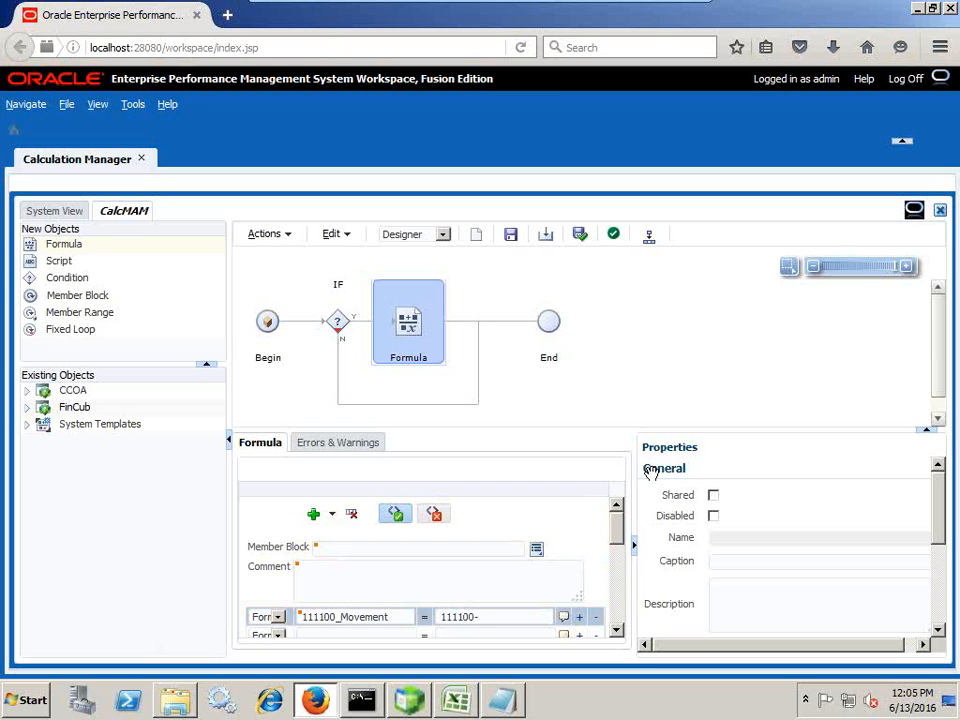
type("\"")
left_click(501, 621)
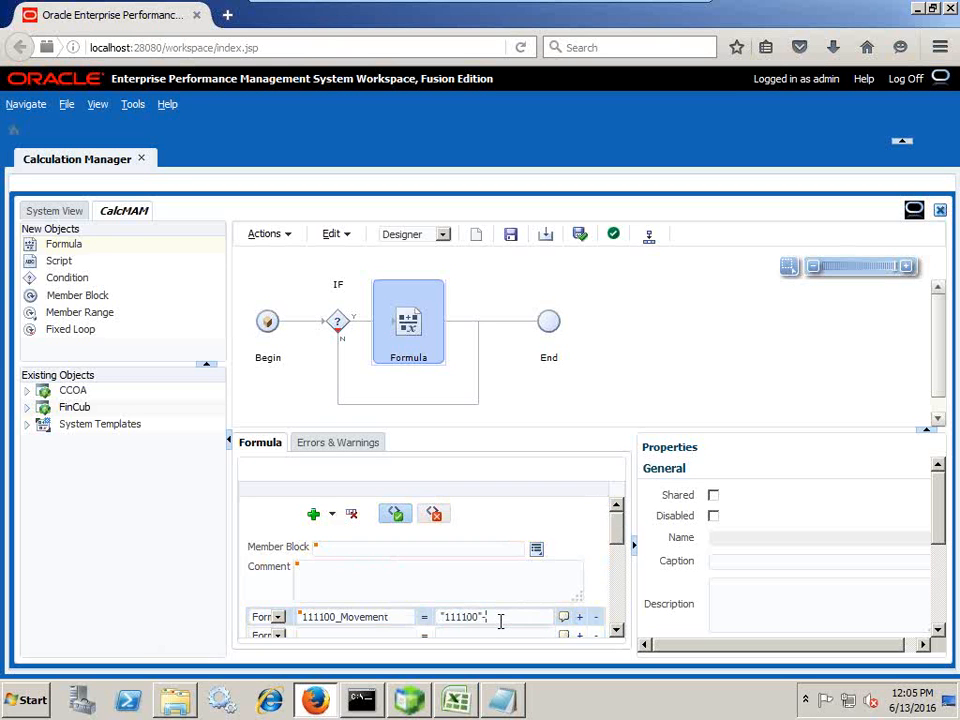
type("Opening_Balance")
left_click(333, 617)
type("\"")
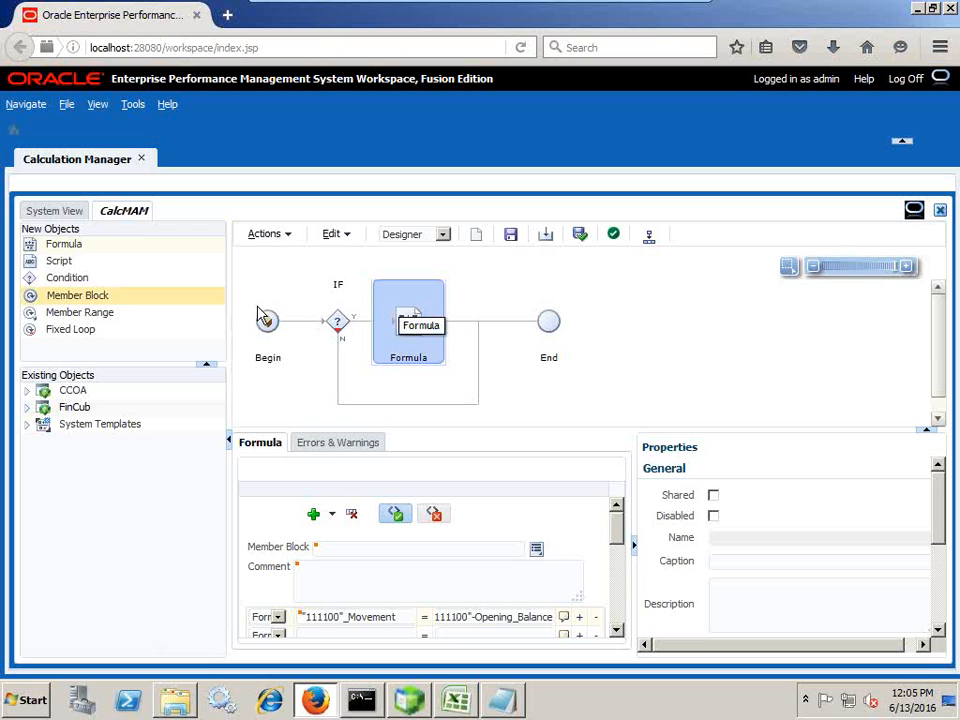
Step: Add a Formula to the condition's false branch and enter "111100_Movement", in quotes, as its left side
left_click_drag(72, 248, 415, 388)
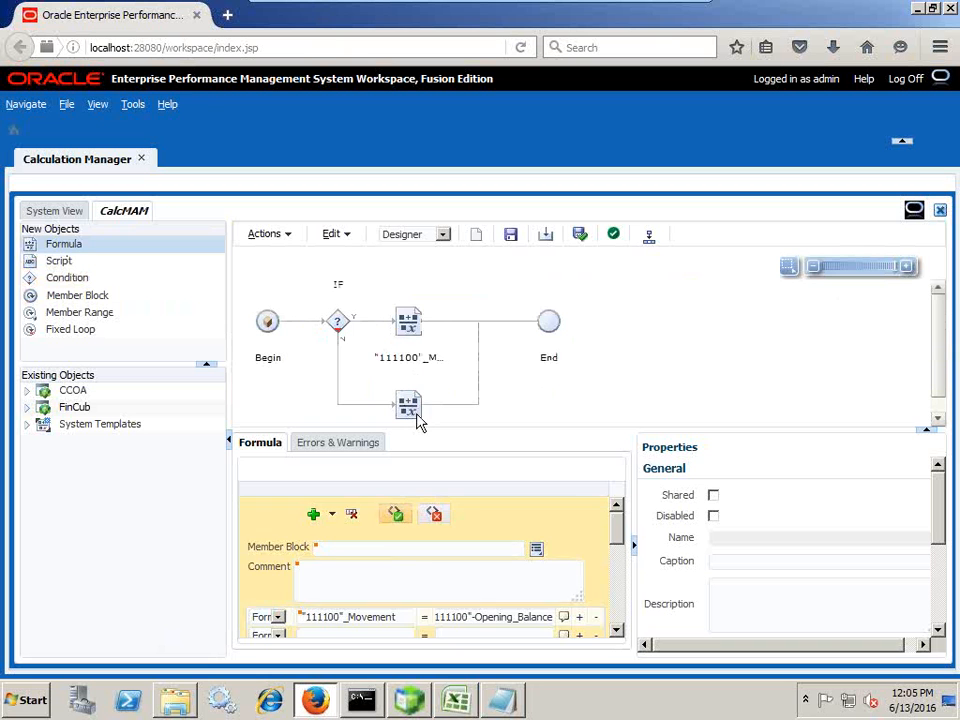
left_click(418, 415)
left_click(344, 617)
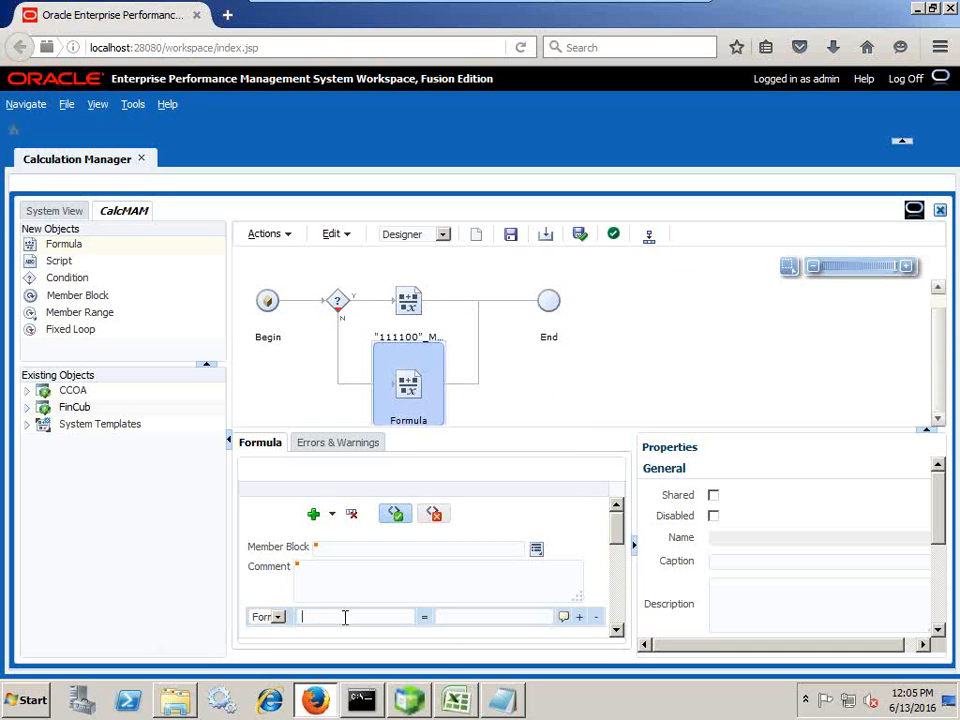
type("\"11")
type("1100_Movement")
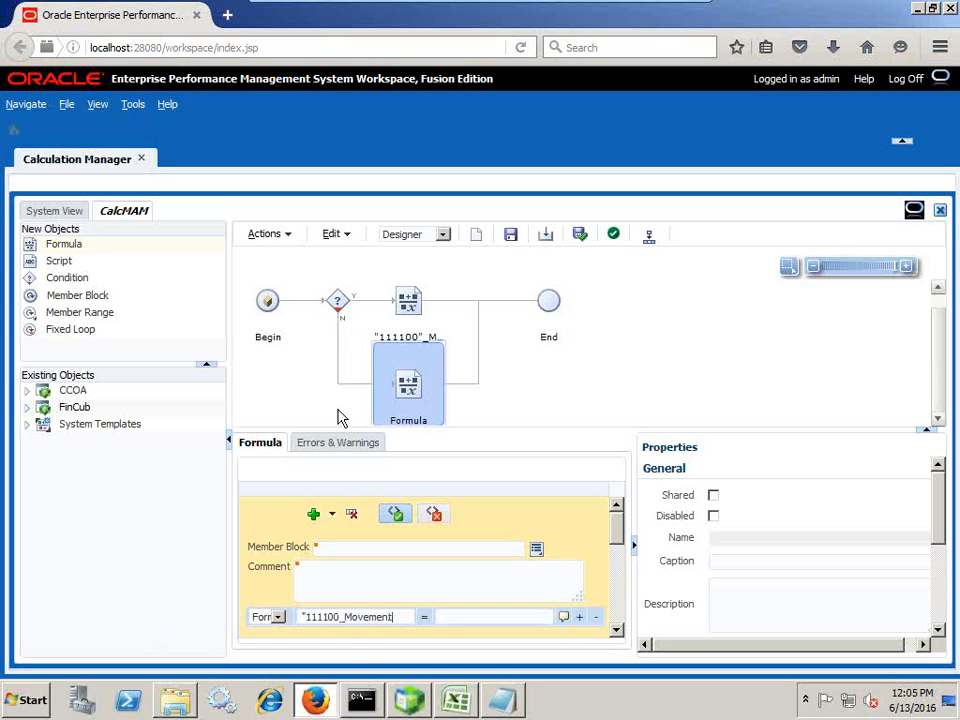
type("\"")
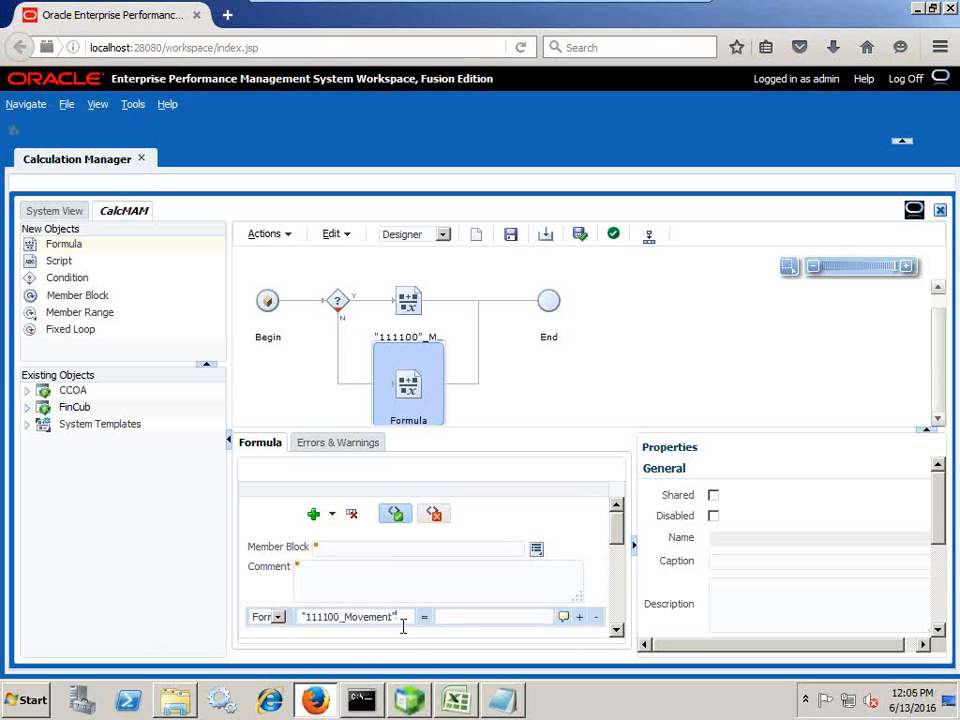
left_click(460, 617)
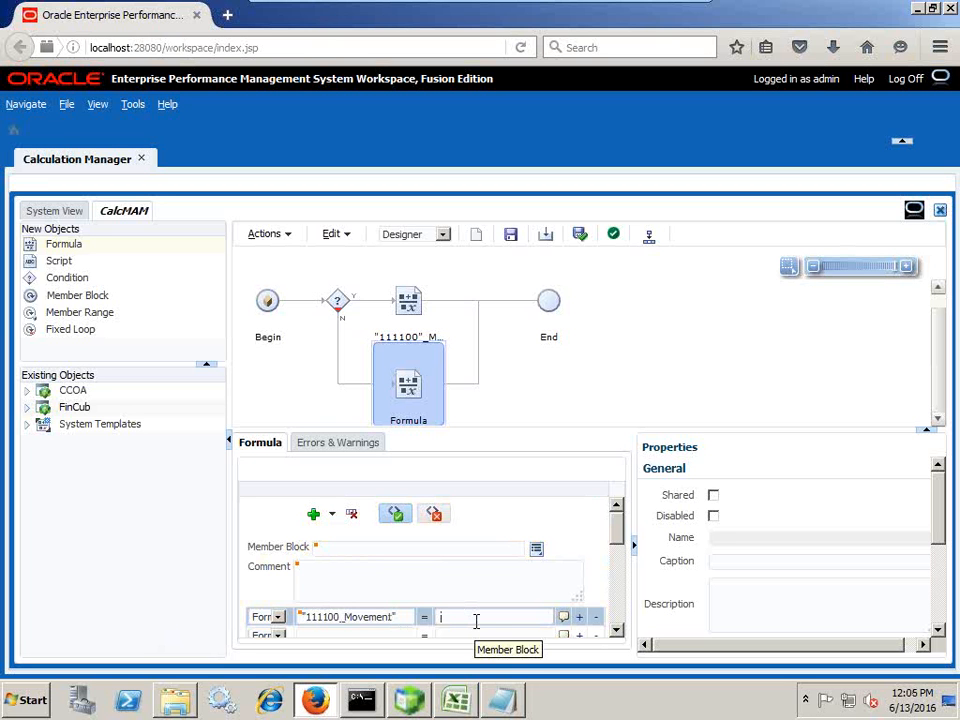
type("111100-@PRIO")
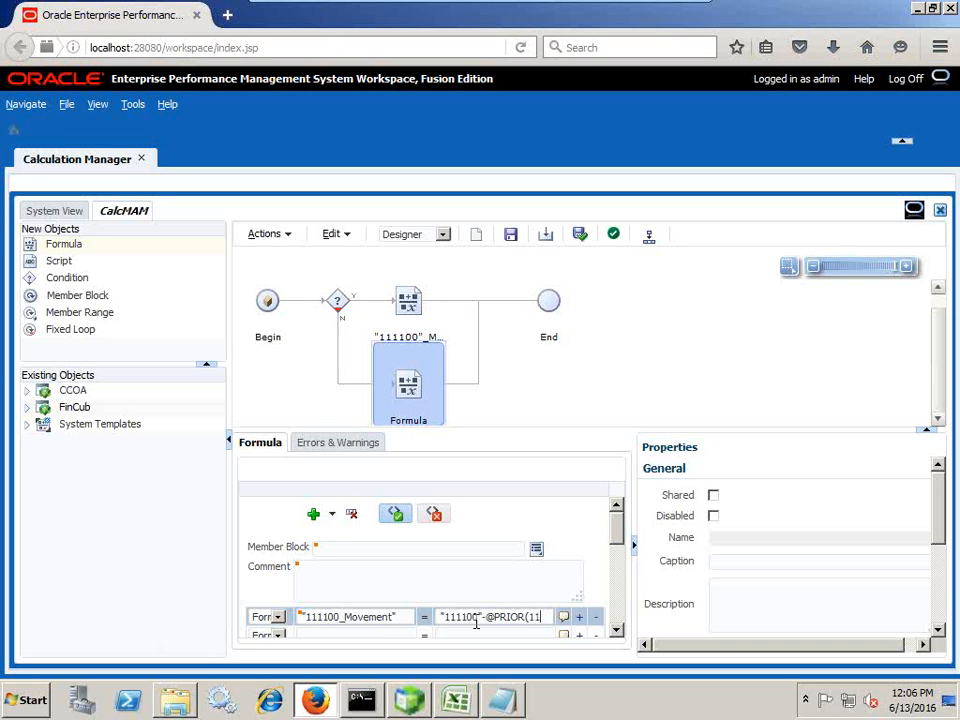
type("R(")
type("\"111100\"")
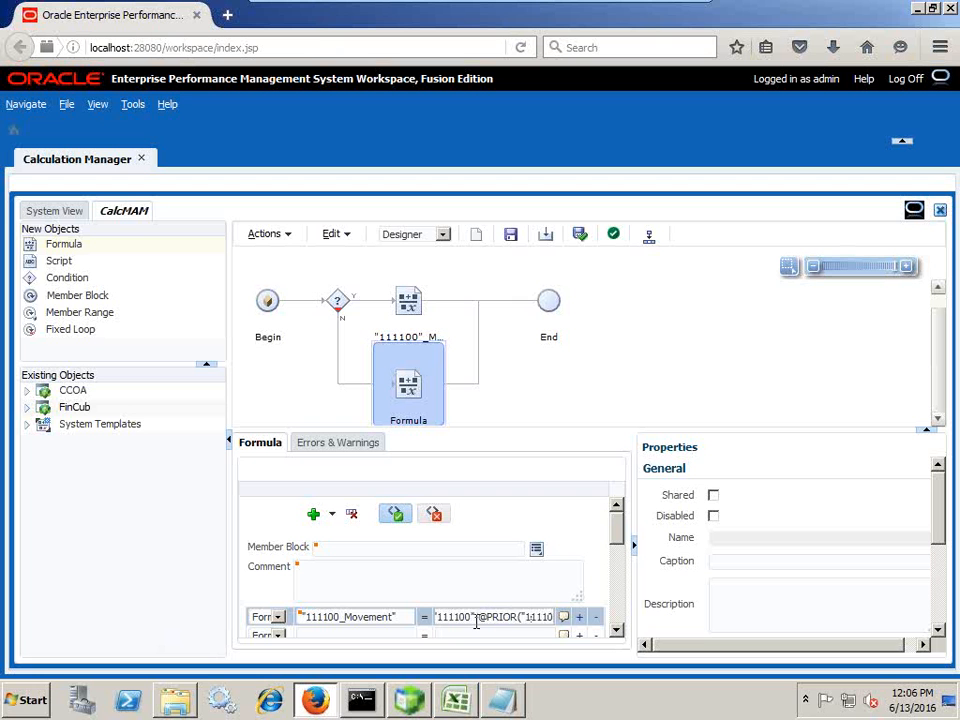
type(")")
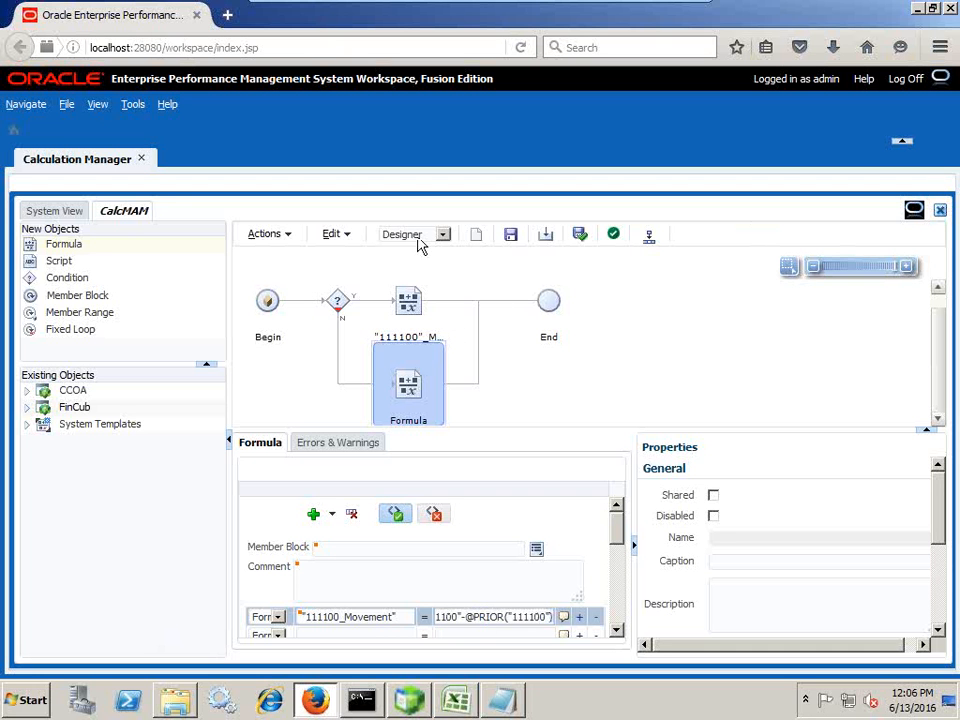
Step: Correct the true-branch formula's left side to "111100_Movement" and save the rule
left_click(408, 300)
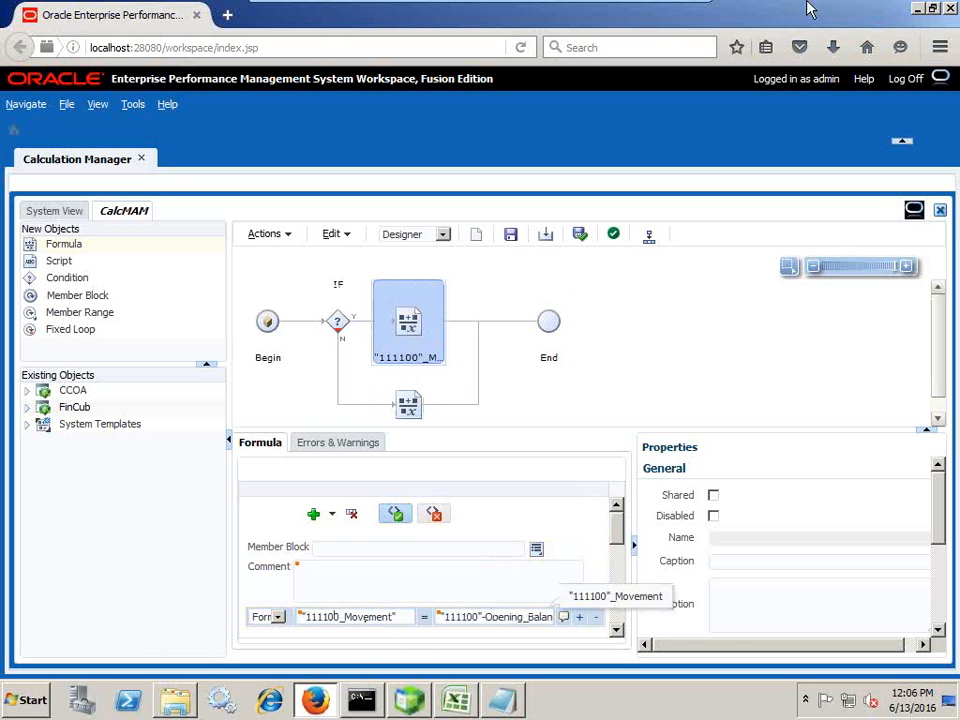
left_click(510, 240)
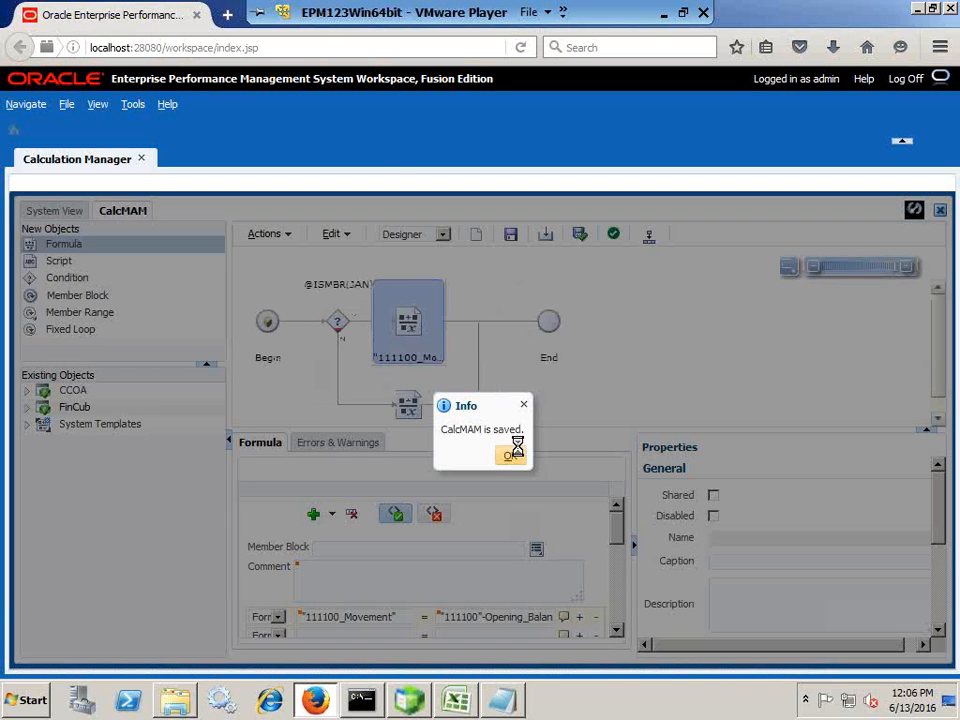
left_click(511, 456)
Step: Validate the CalcMAM rule in the designer and save it again
left_click(614, 235)
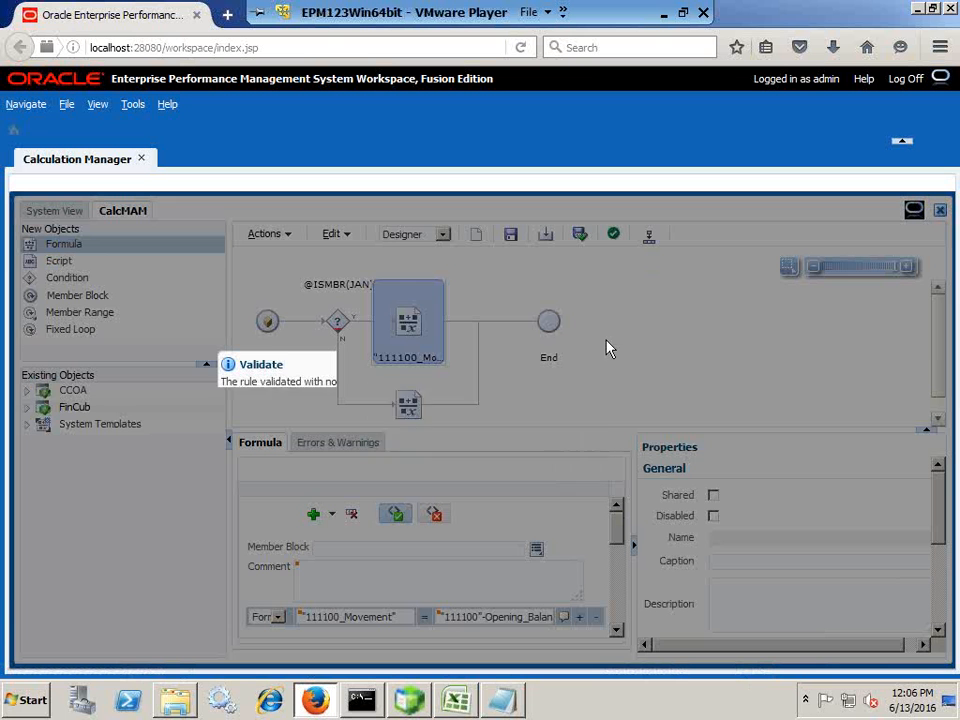
left_click(717, 497)
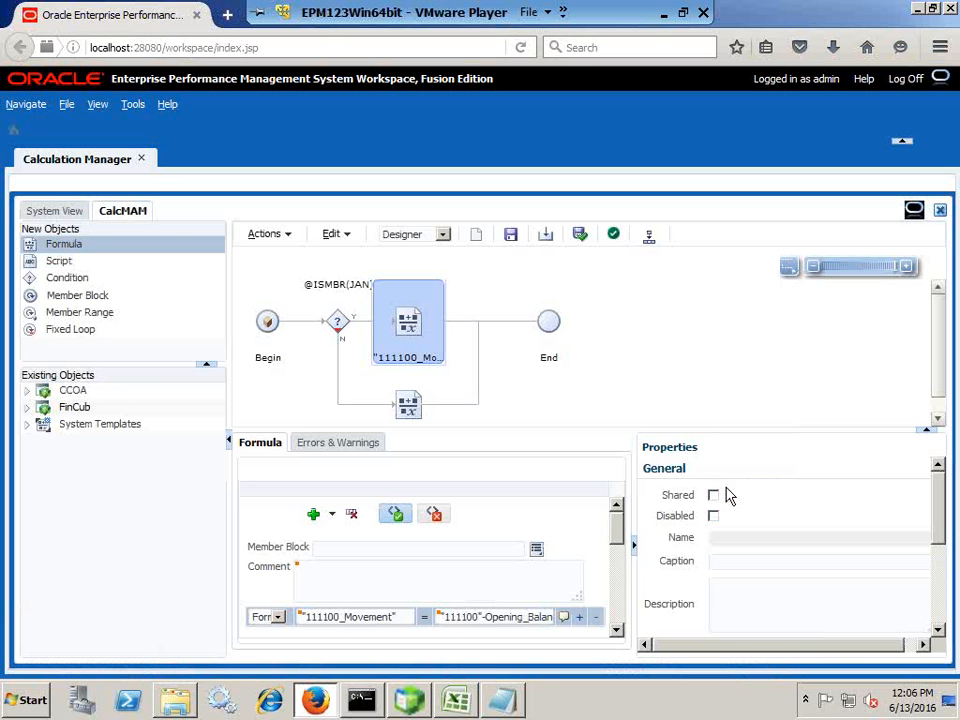
left_click(510, 236)
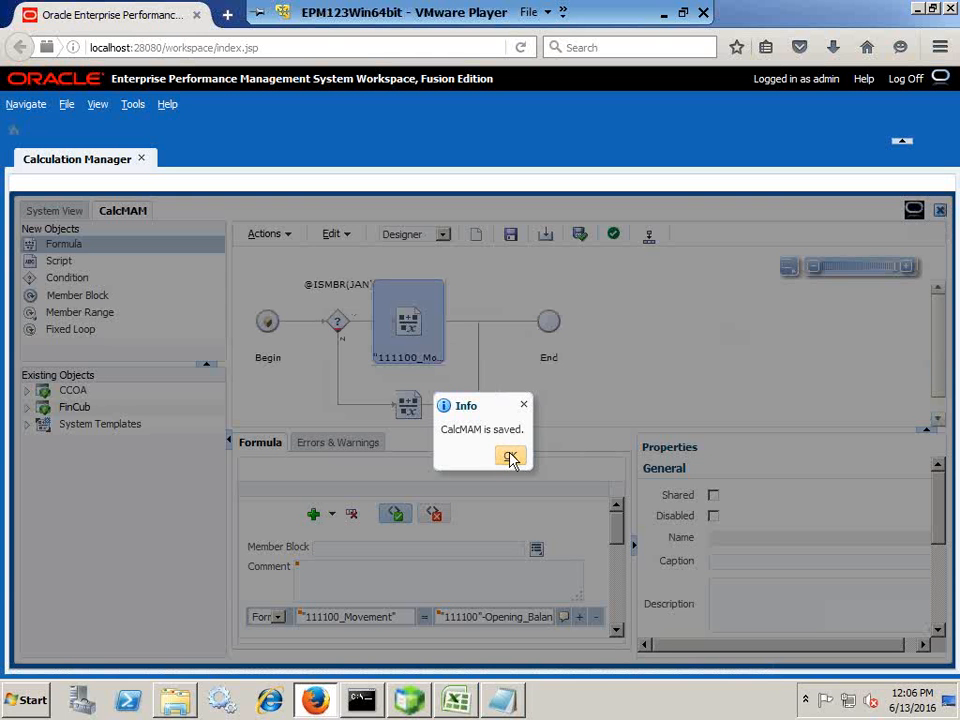
left_click(510, 455)
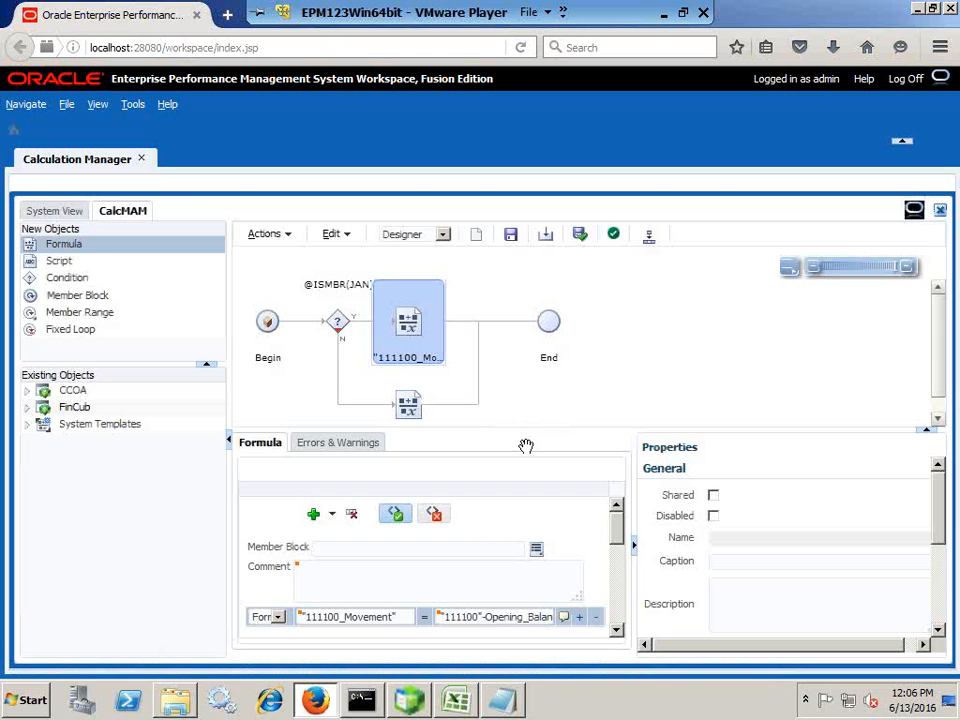
Step: Close the CalcMAM rule, refresh the samplegl Rules list and select CalcMAM
left_click(940, 212)
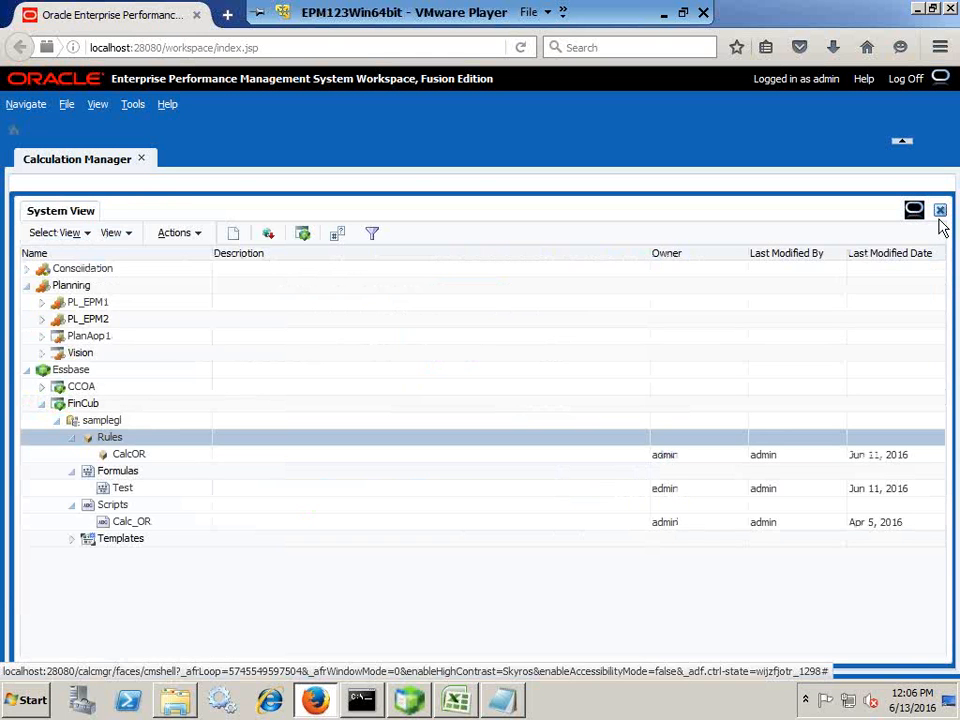
right_click(115, 439)
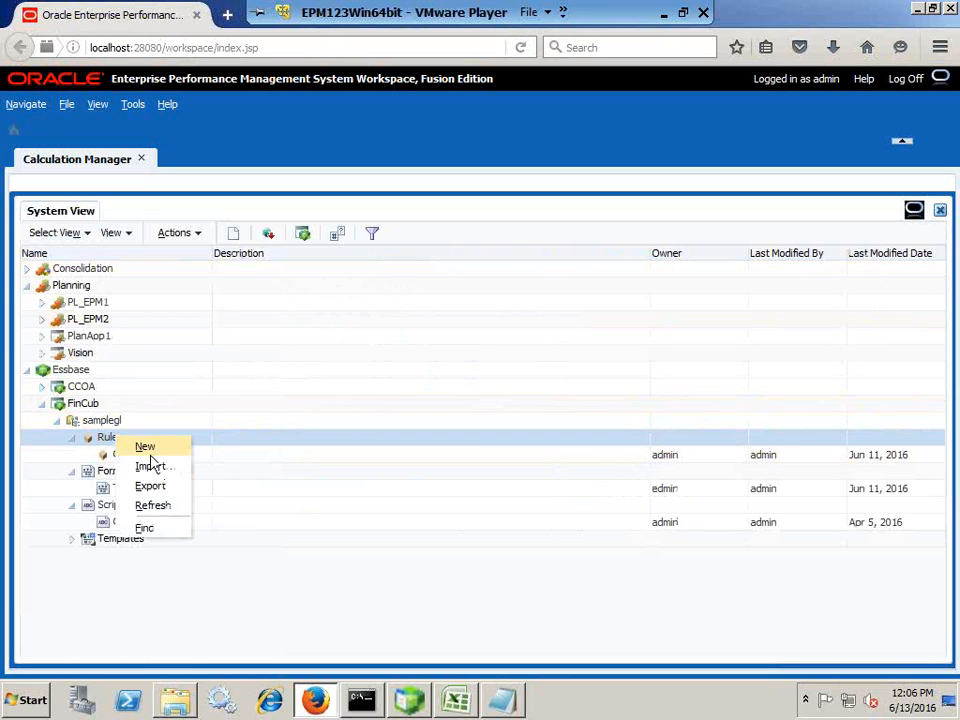
left_click(158, 507)
left_click(165, 461)
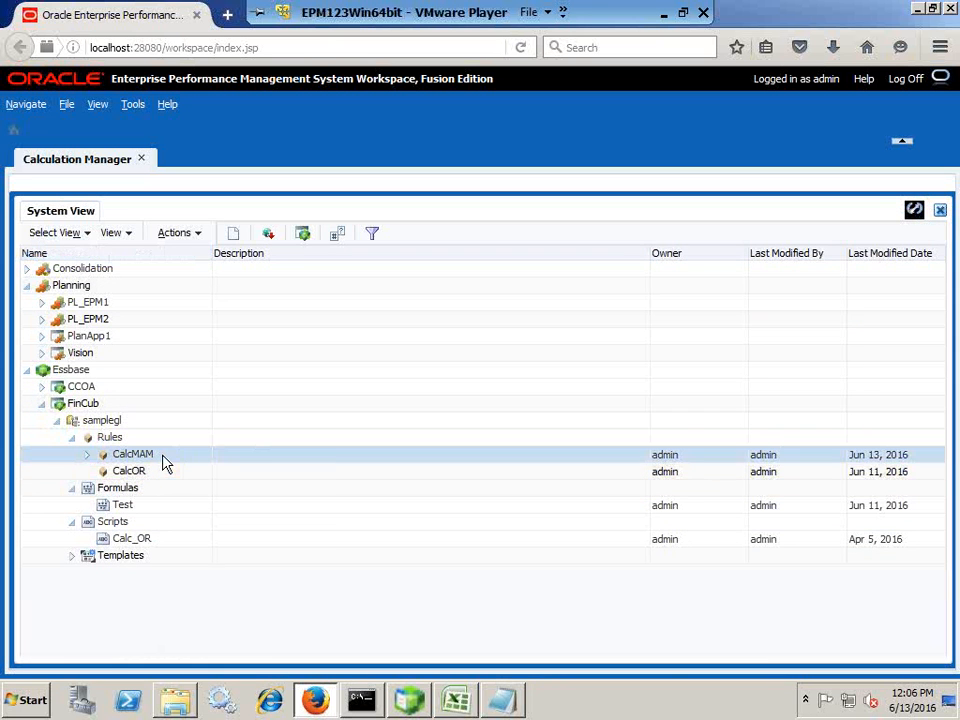
Step: Validate the CalcMAM rule from the System View and deploy it
right_click(165, 461)
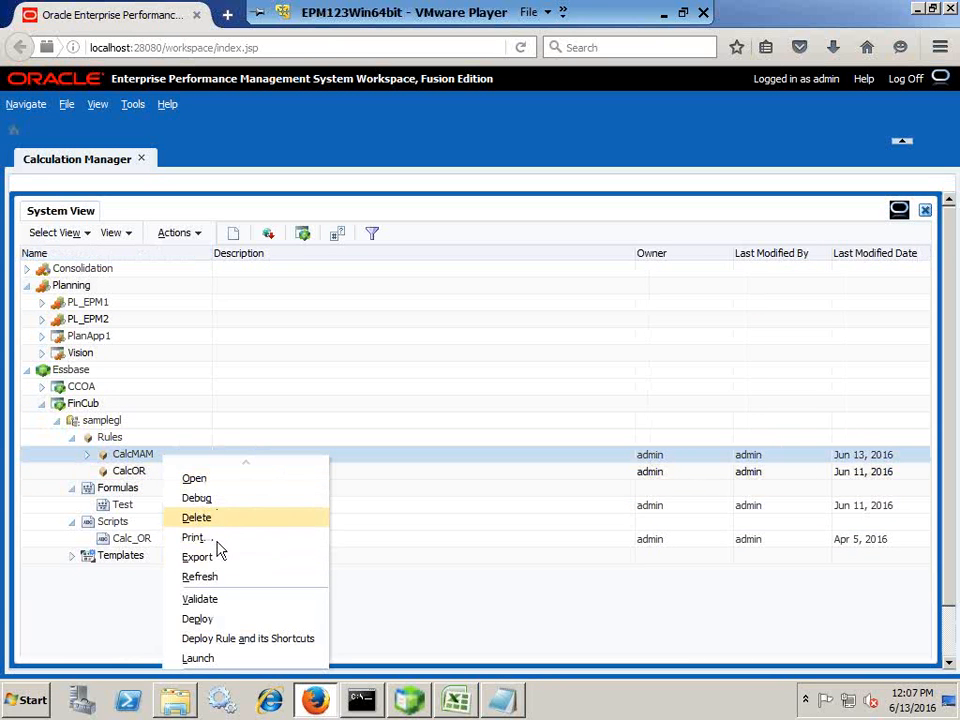
left_click(219, 604)
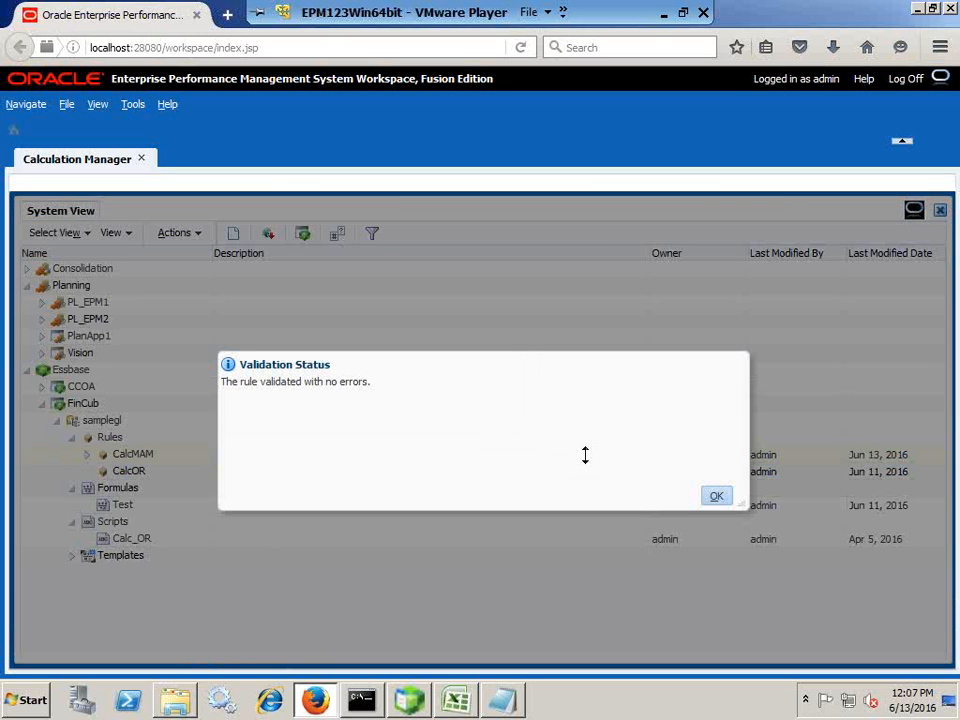
left_click(715, 498)
right_click(158, 454)
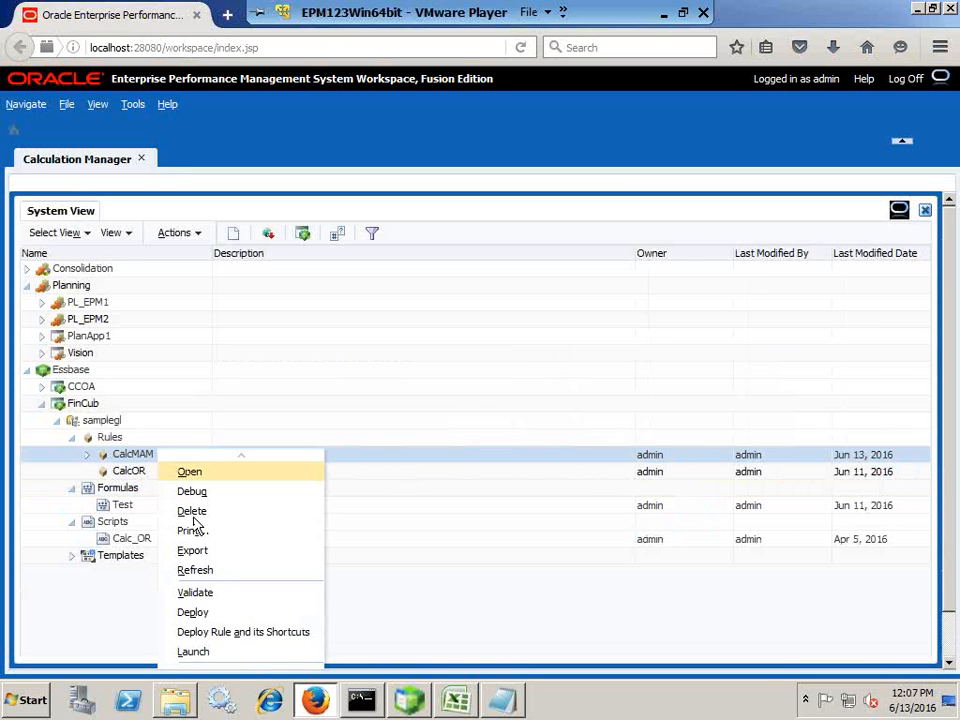
left_click(202, 616)
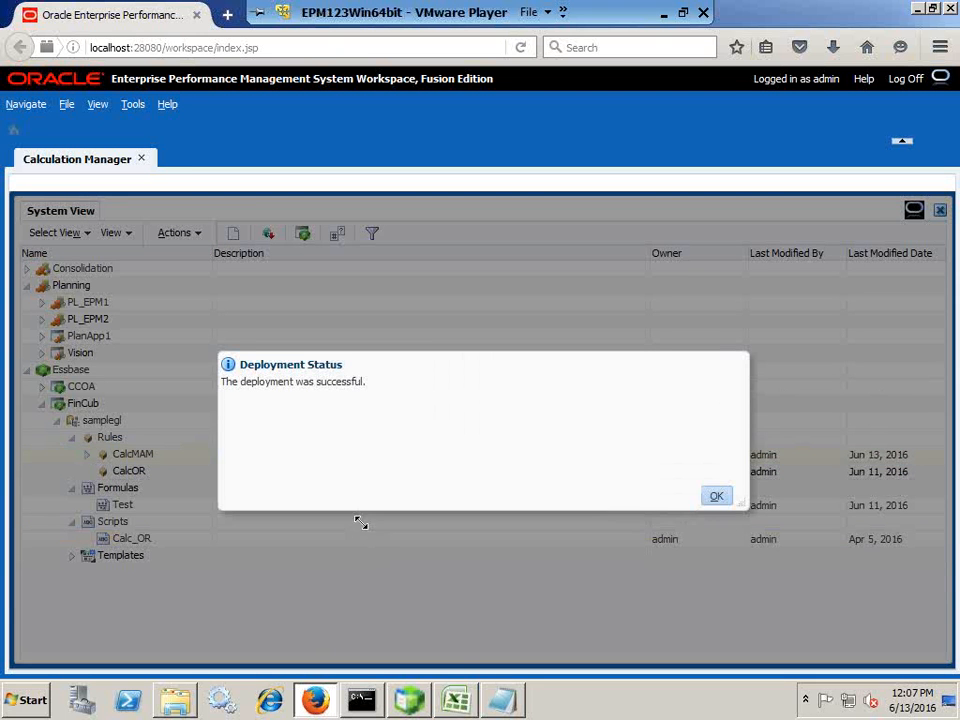
left_click(722, 499)
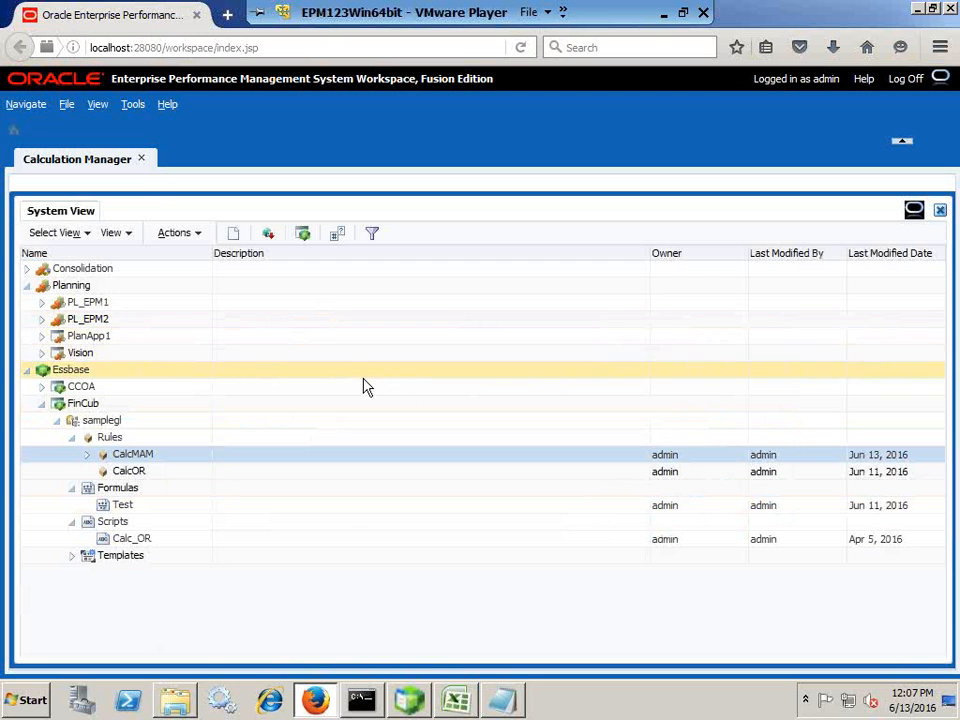
Step: Switch to Excel and start an ad hoc analysis of the FinCub samplegl database on Sheet2
left_click(456, 700)
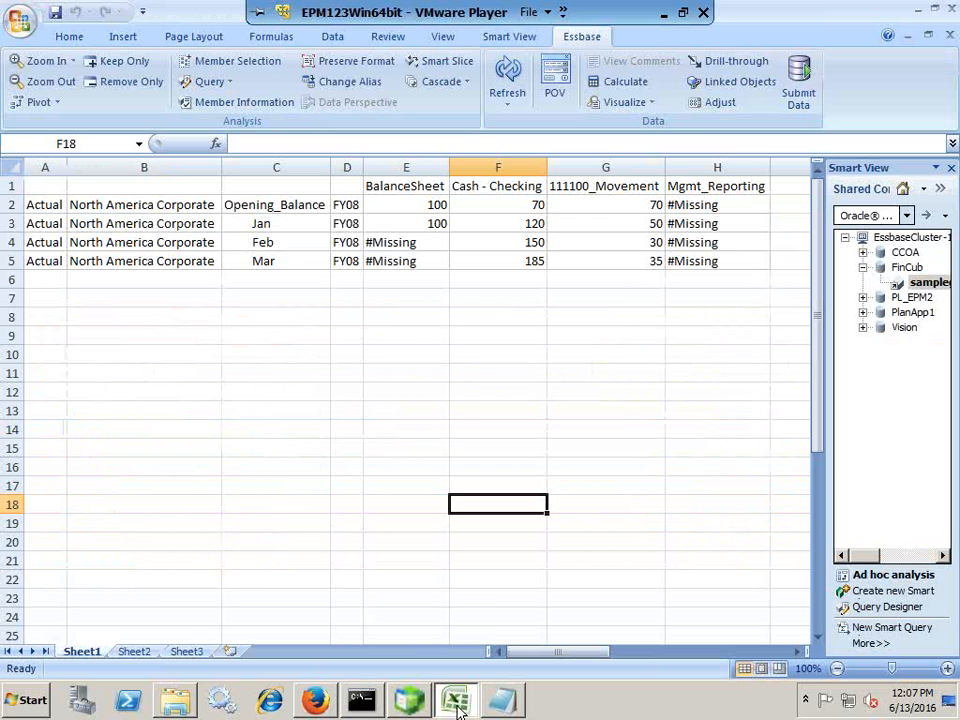
left_click(134, 651)
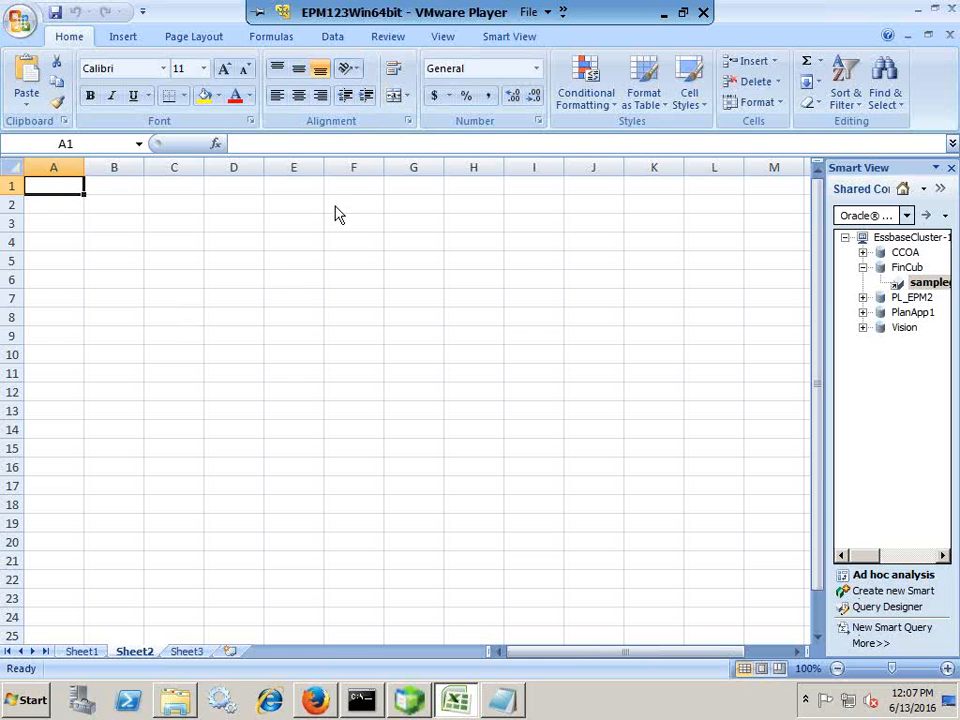
right_click(930, 287)
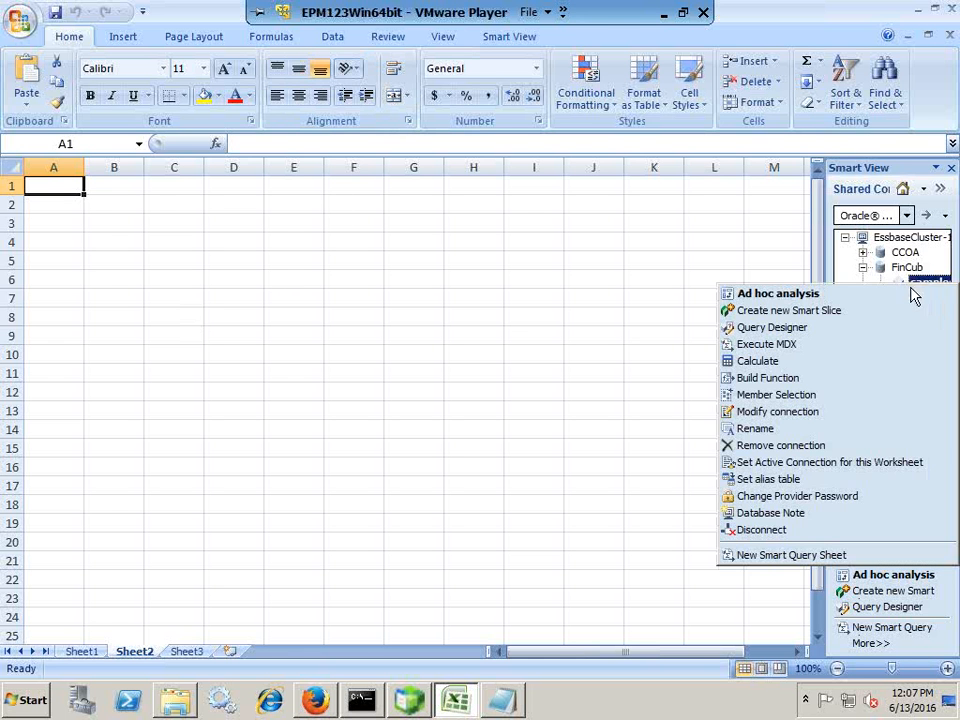
left_click(884, 296)
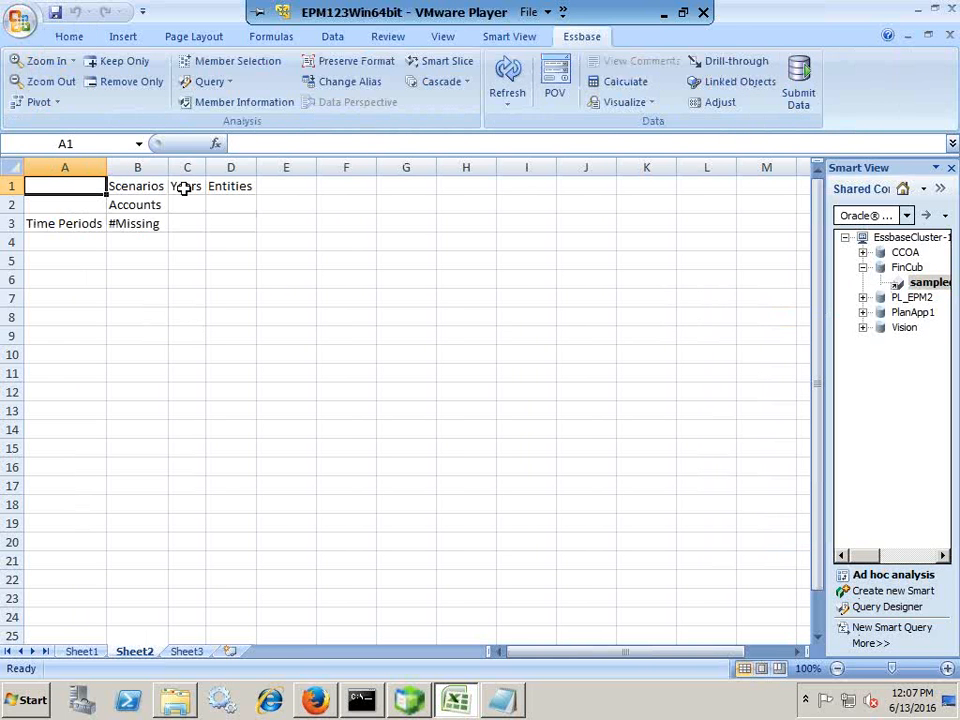
Step: Expand Years and Scenarios in the ad hoc grid, keeping only FY08 and Actual
double_click(185, 187)
left_click(63, 222)
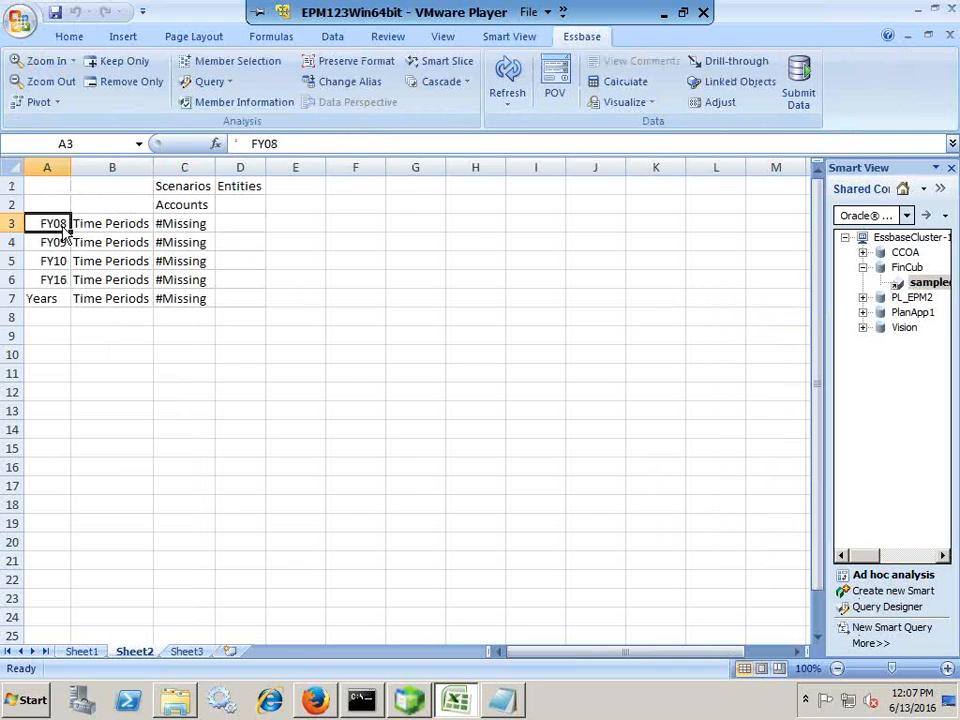
left_click(110, 62)
left_click(184, 190)
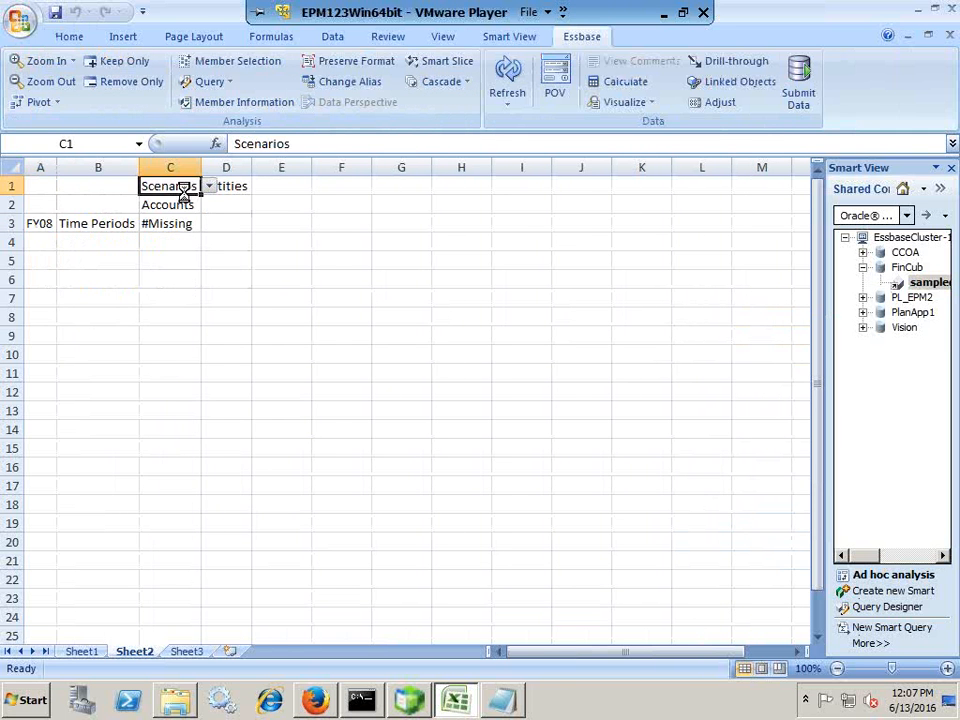
double_click(184, 190)
left_click(69, 223)
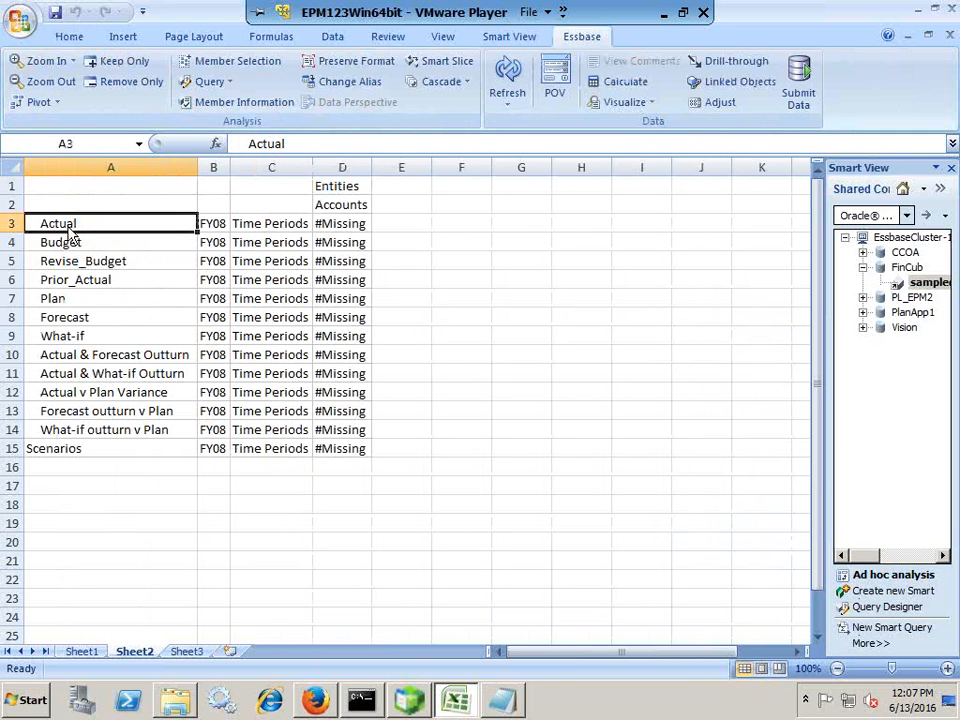
left_click(140, 62)
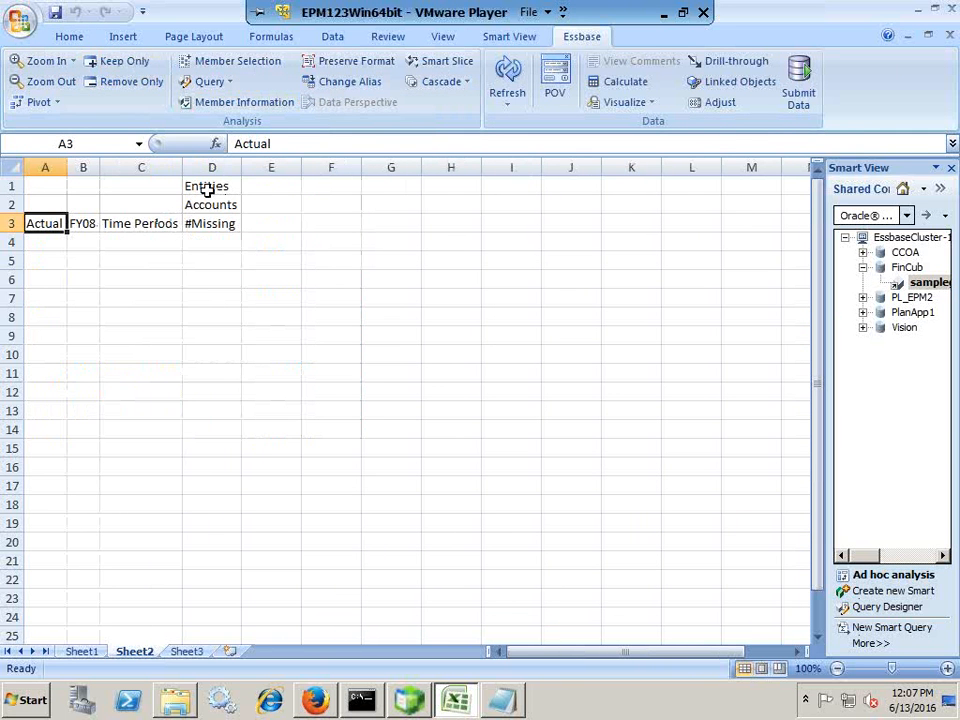
Step: Drill down from Entities through TotalGeography and North America, keeping only North America Corporate
double_click(206, 189)
double_click(133, 204)
double_click(135, 204)
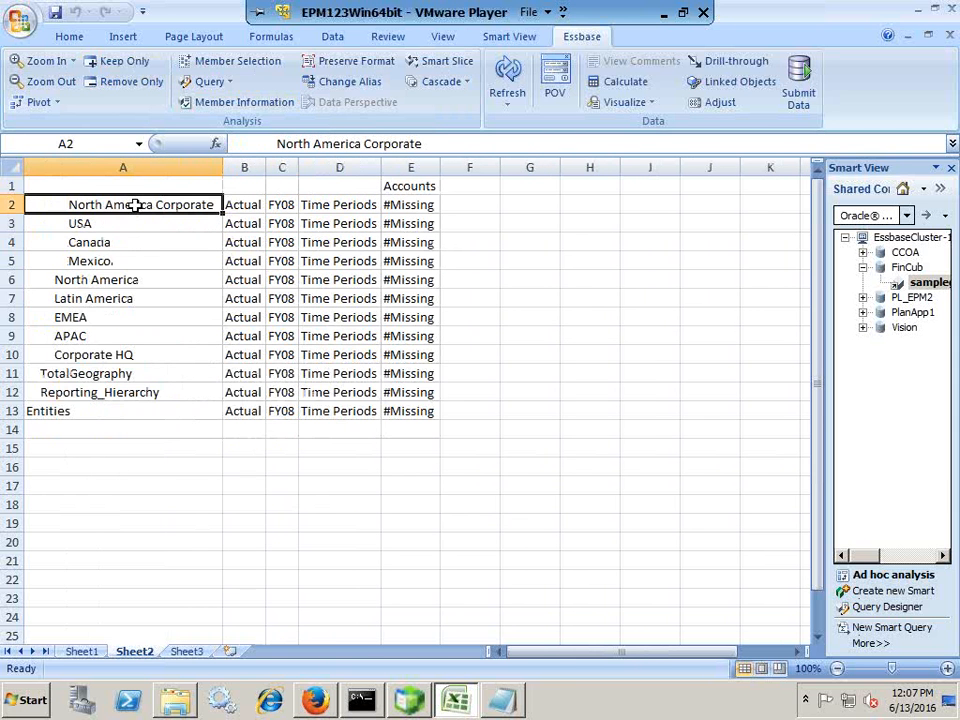
left_click(112, 61)
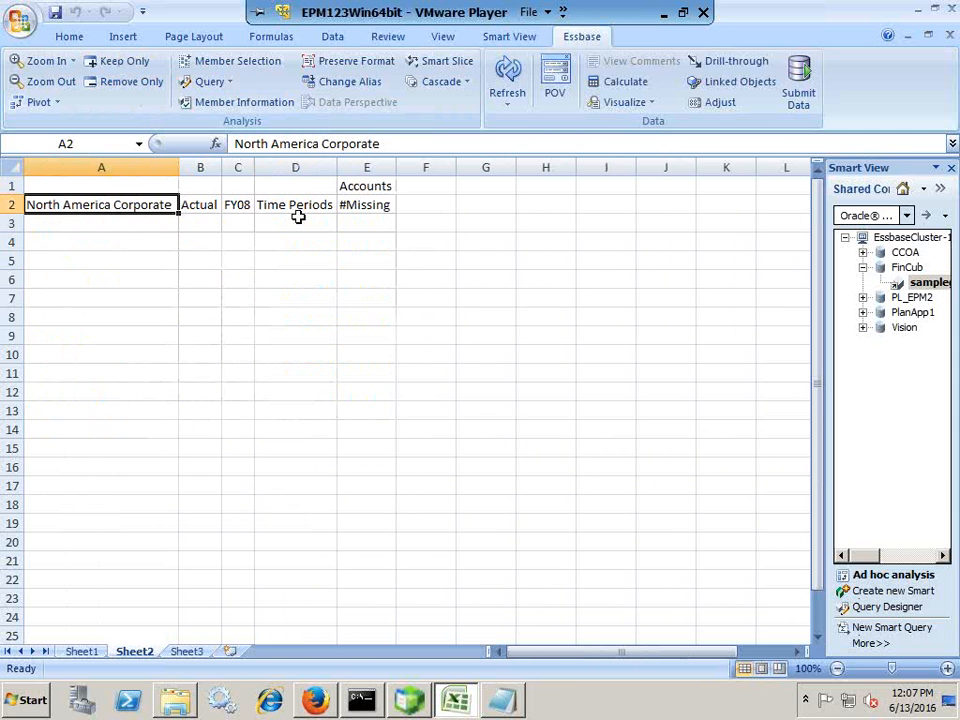
Step: Expand Accounts in the grid and keep only BalanceSheet and Mgmt_Reporting
double_click(348, 186)
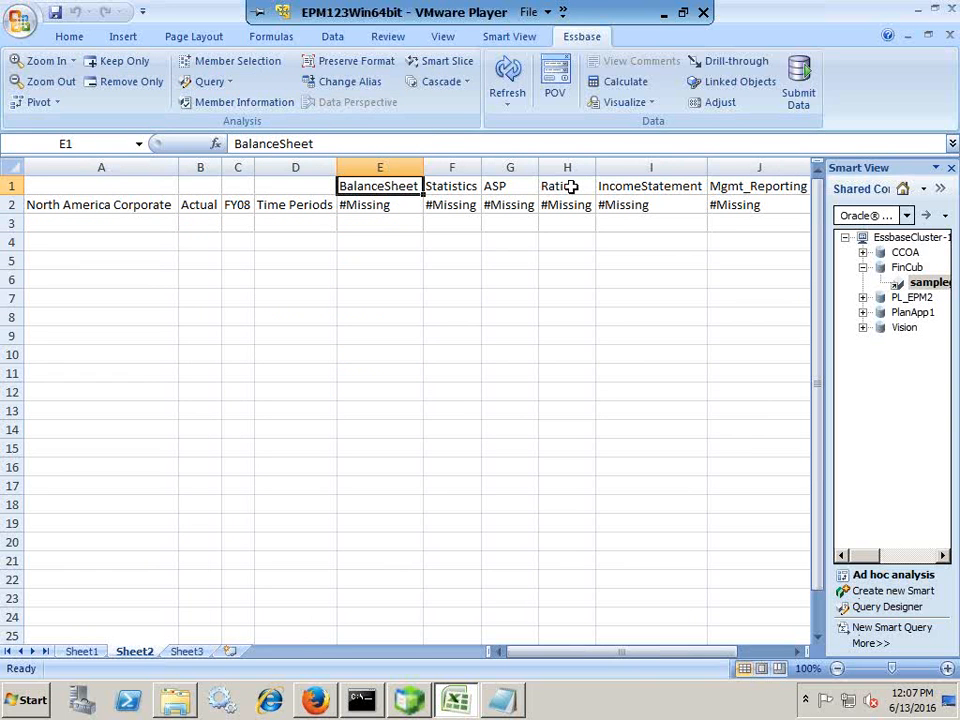
left_click(754, 186)
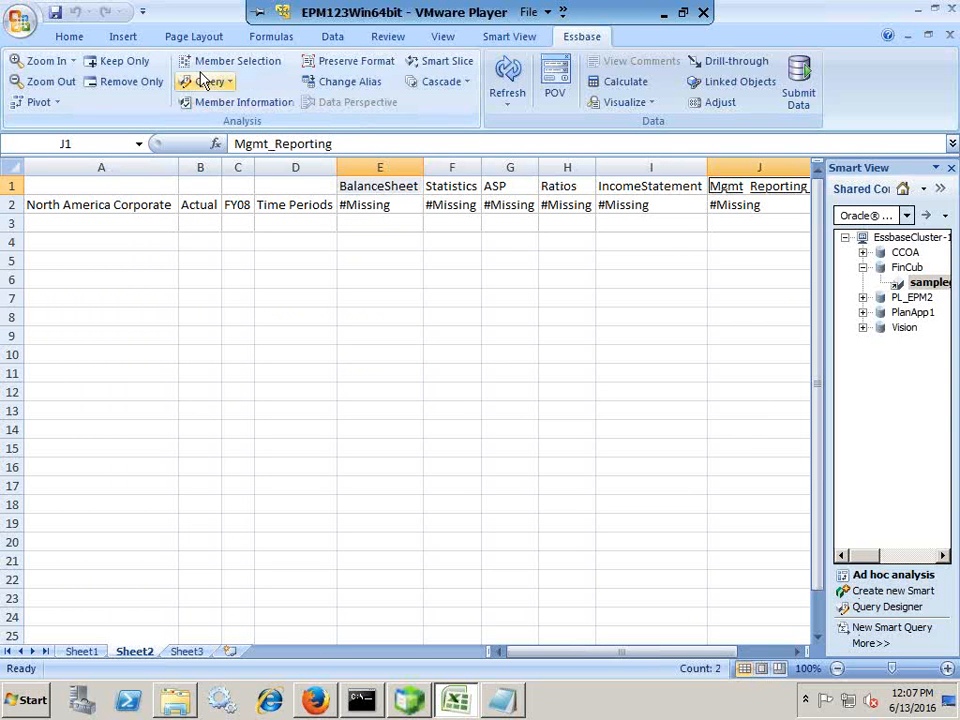
left_click(124, 61)
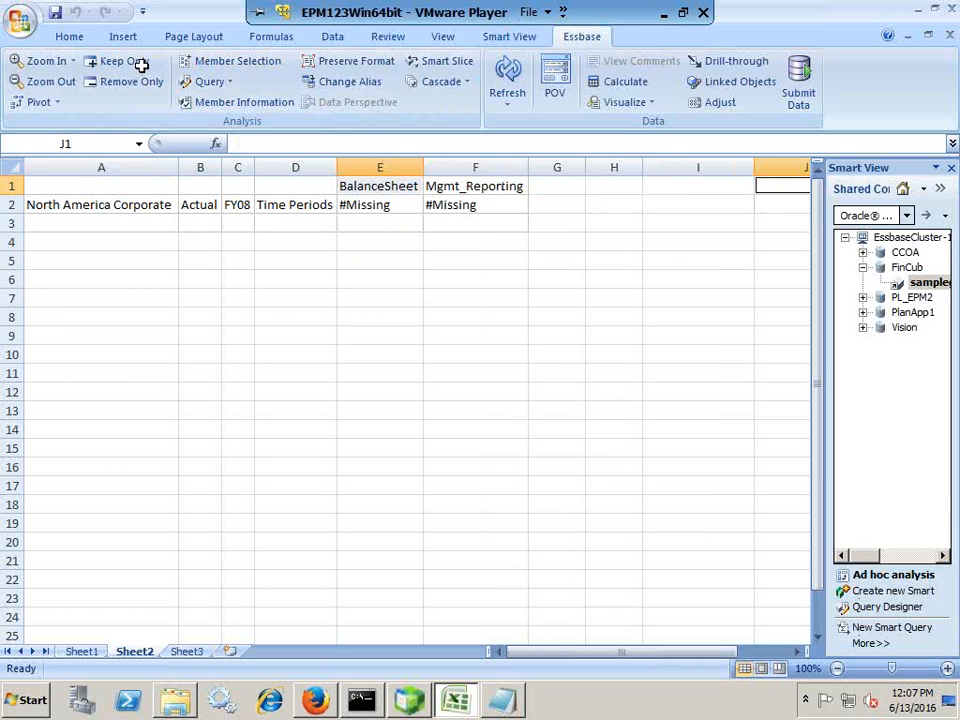
Step: Expand Mgmt_Reporting in the ad hoc grid and keep only BalanceSheet, Cash - Checking and 111100_Movement
double_click(468, 186)
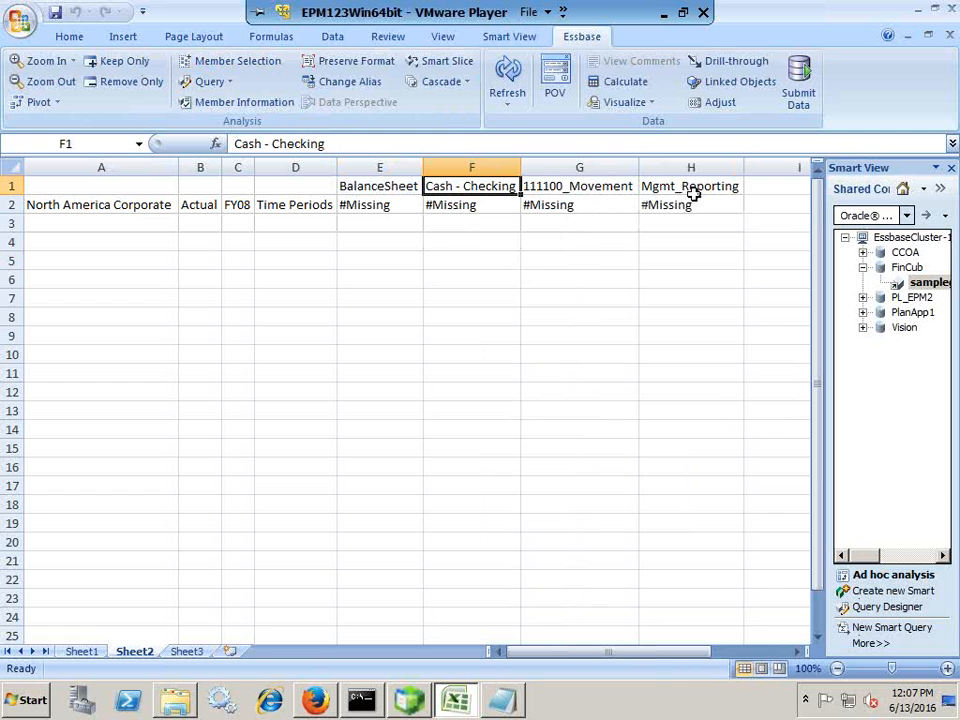
left_click(604, 186)
left_click(463, 189)
left_click(612, 187)
left_click(671, 187)
left_click(590, 186)
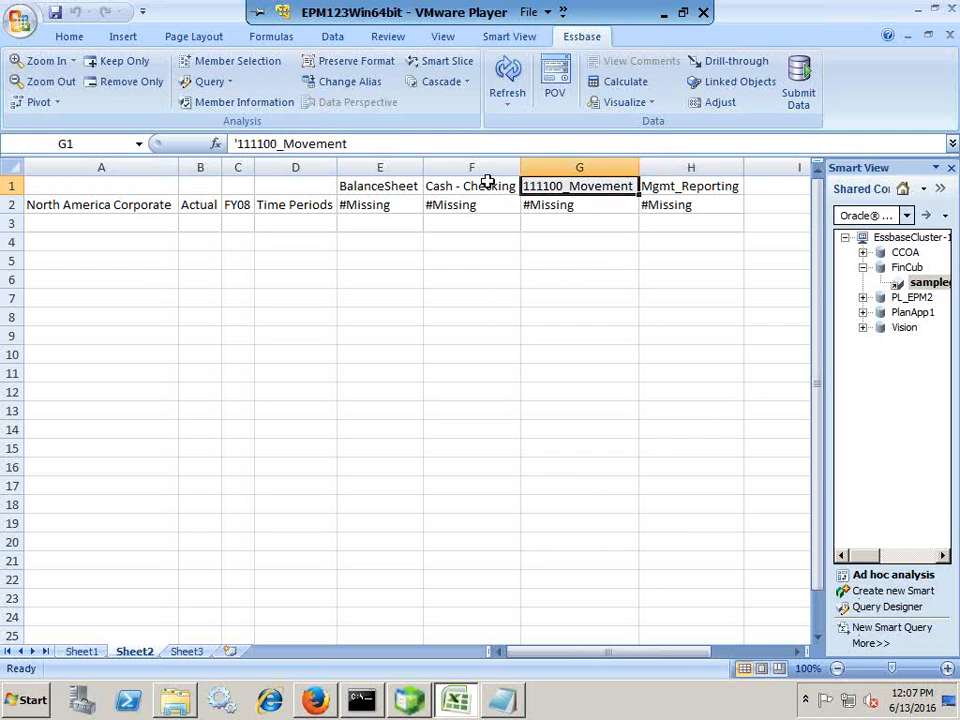
left_click(470, 186, "ctrl")
left_click(380, 186, "ctrl")
left_click(118, 64)
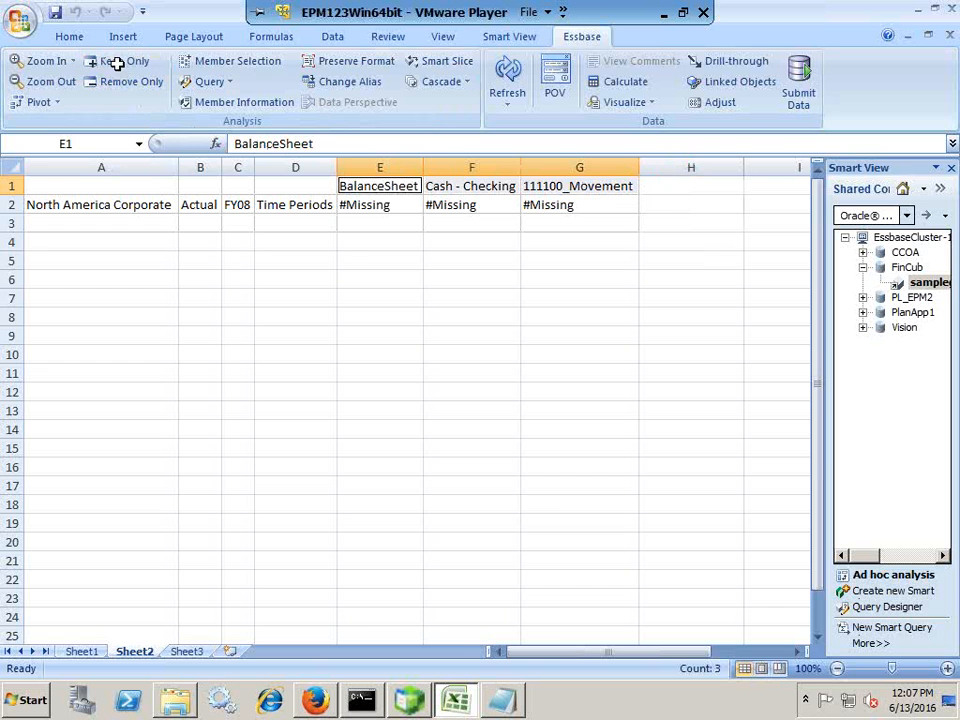
Step: Drill down from Time Periods through YearTotal and Q1, keeping only Opening_Balance, Jan, Feb and Mar
left_click(246, 240)
double_click(289, 206)
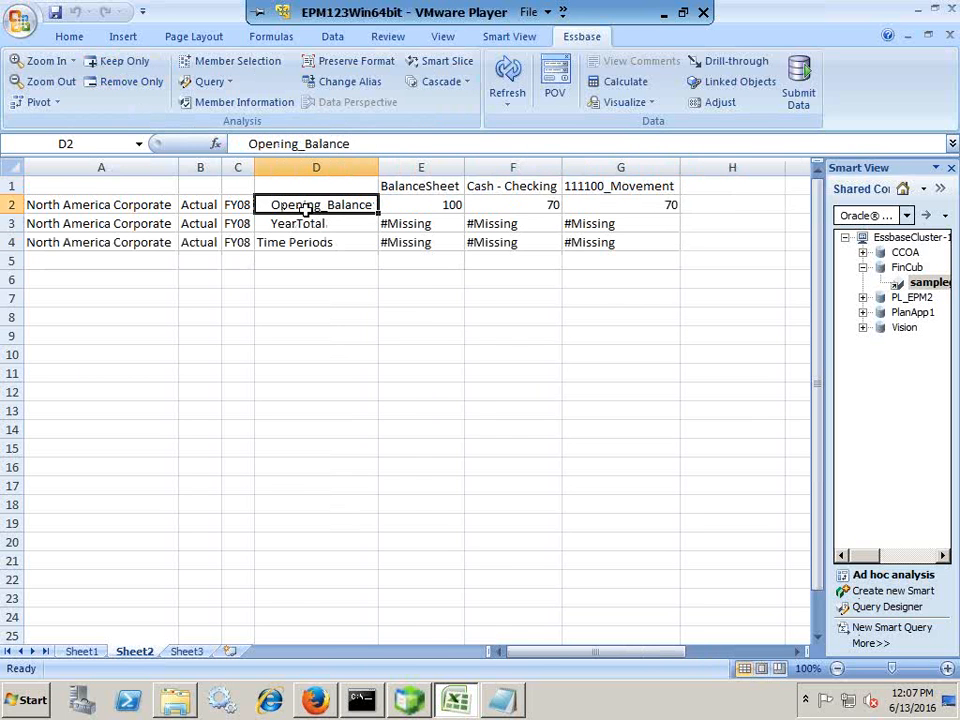
double_click(306, 215)
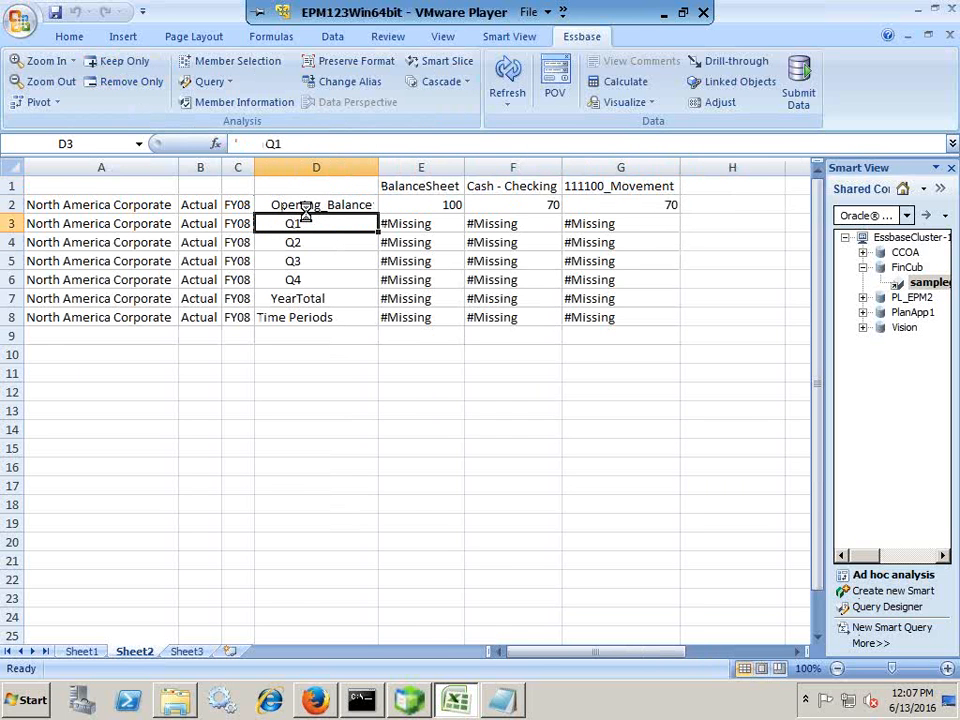
left_click(317, 251)
left_click_drag(314, 261, 326, 212)
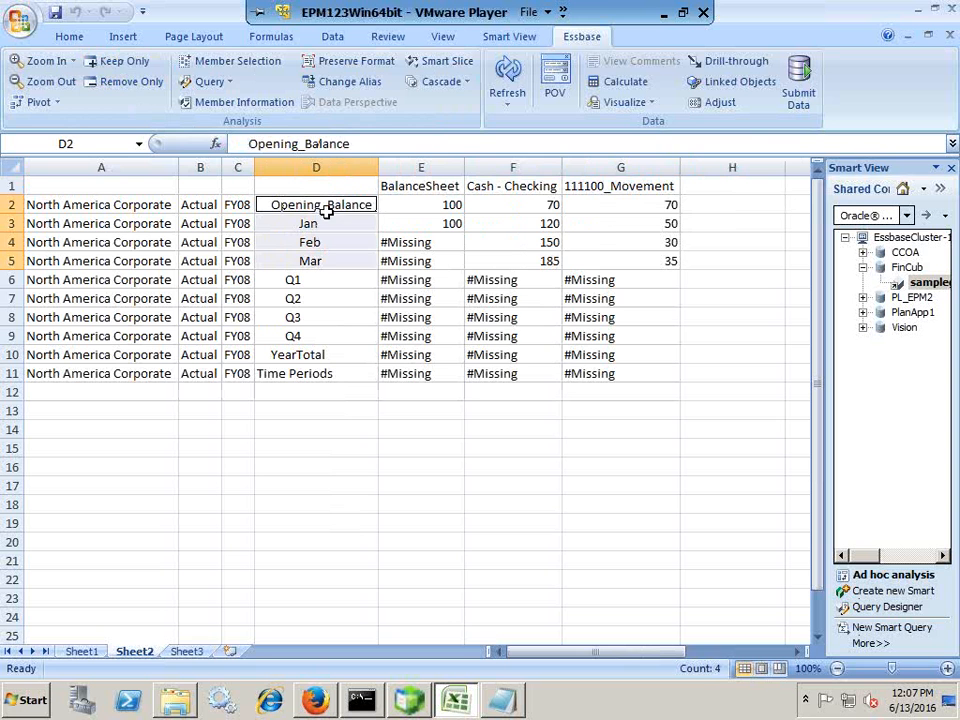
left_click(119, 62)
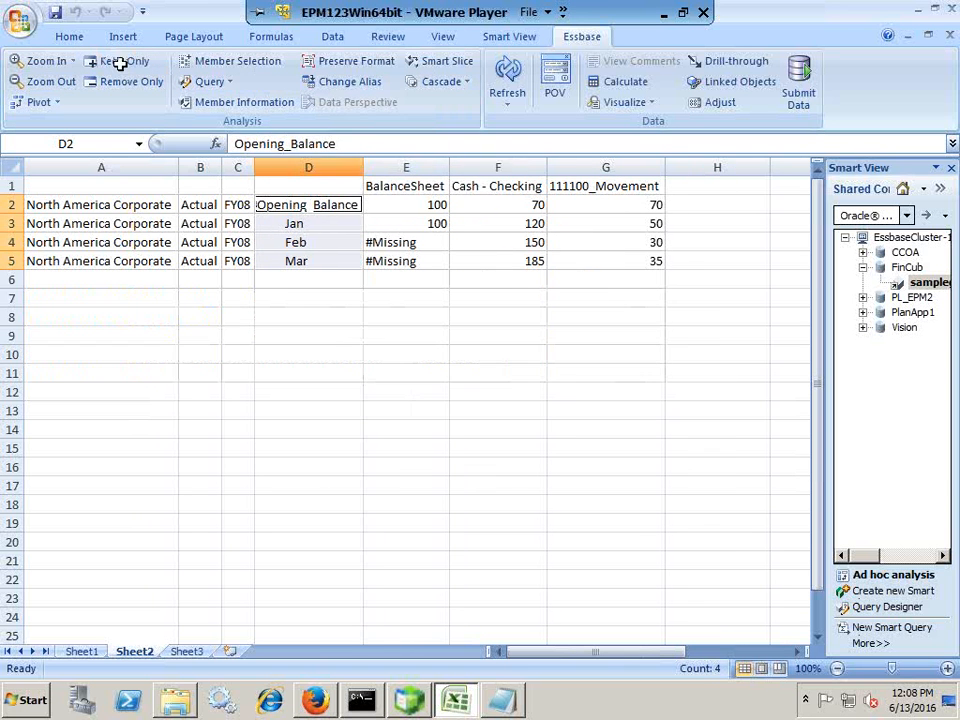
left_click(516, 374)
Step: Fill all account cells from Opening_Balance to Mar with 0 and submit the data to the database
left_click(431, 205)
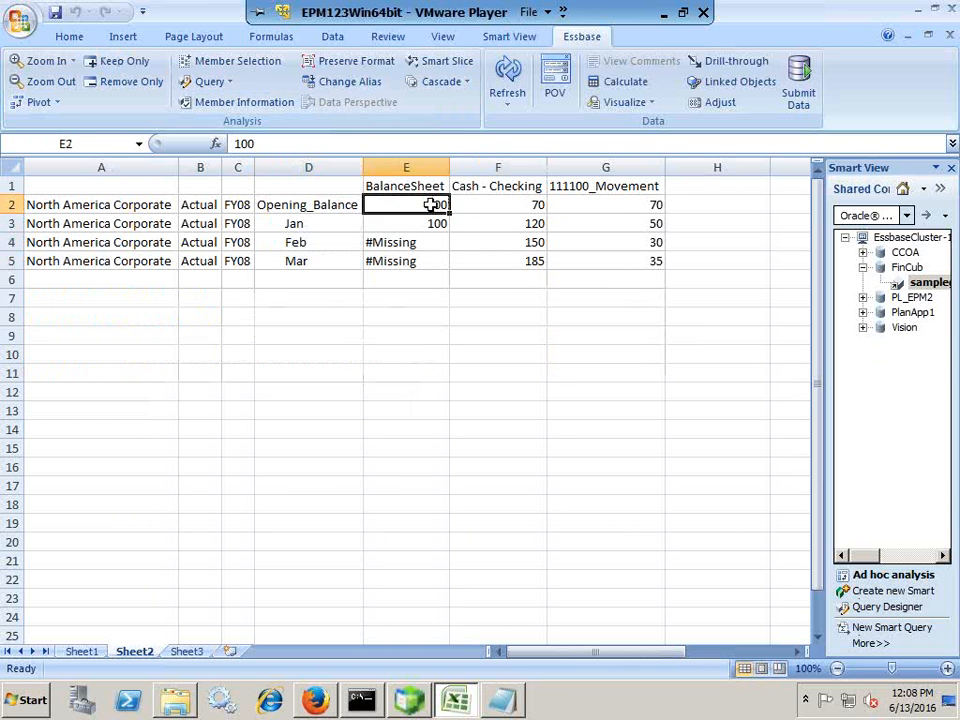
type("0")
key("Return")
left_click(435, 206)
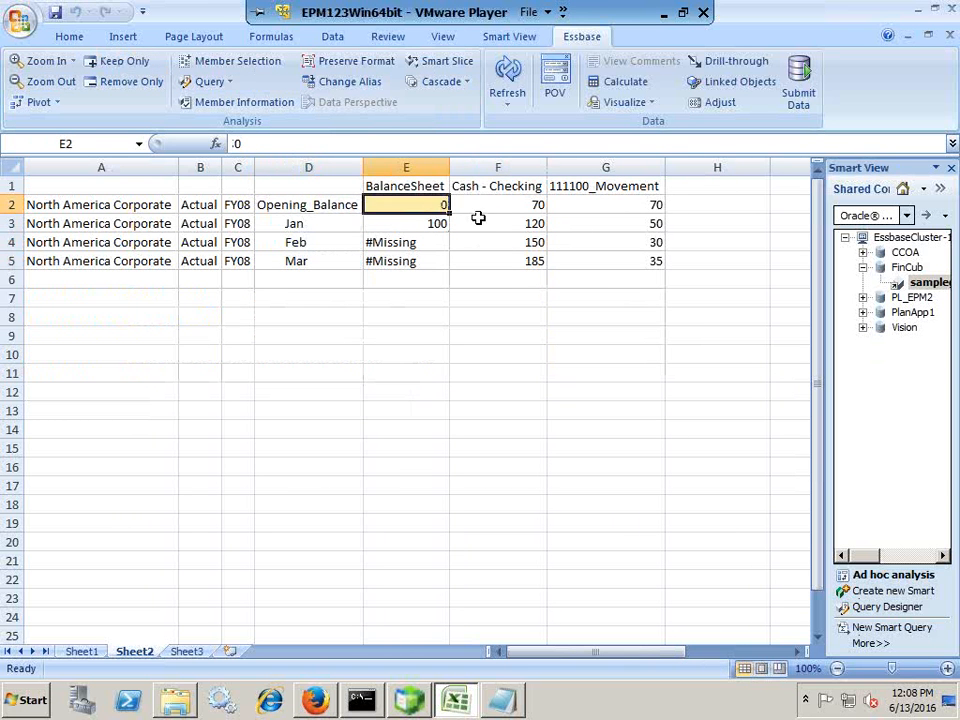
key("ctrl+c")
left_click_drag(443, 207, 592, 260)
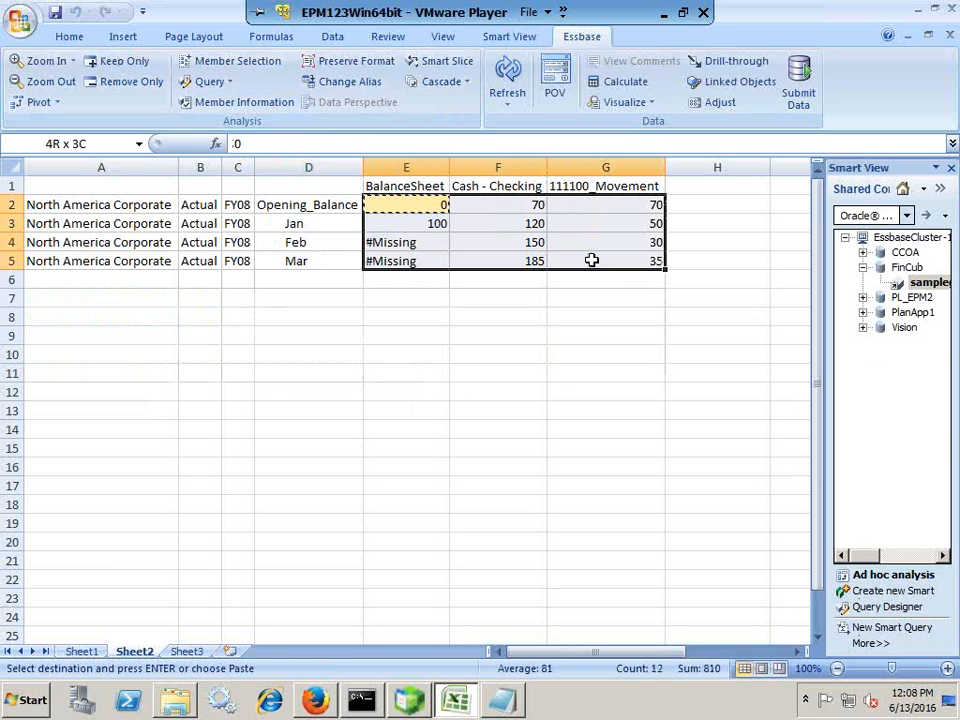
key("ctrl+v")
left_click(566, 373)
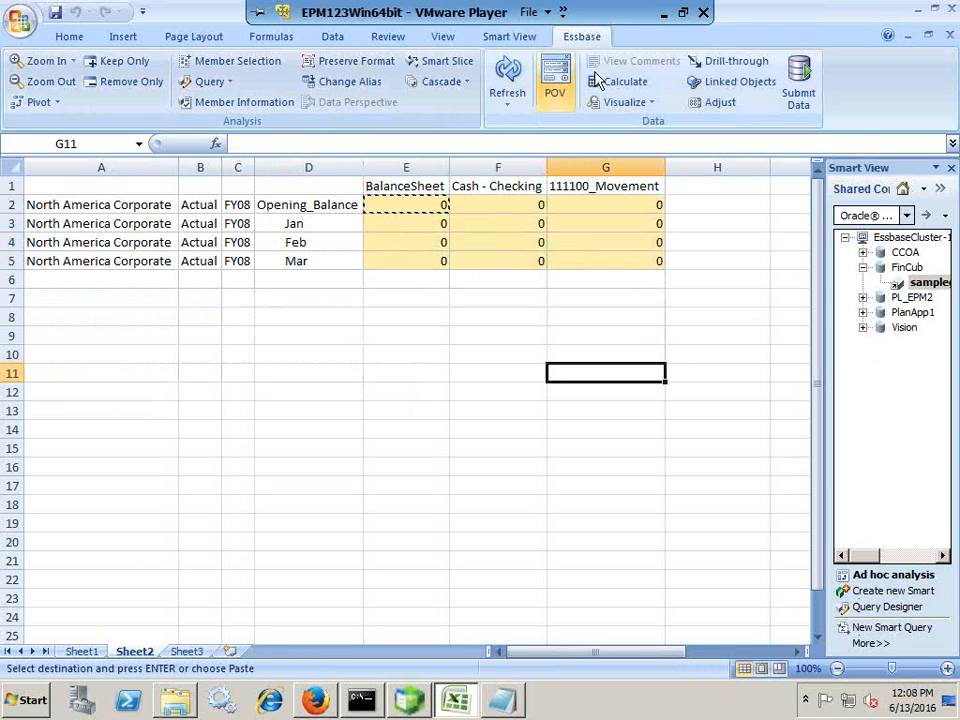
left_click(797, 86)
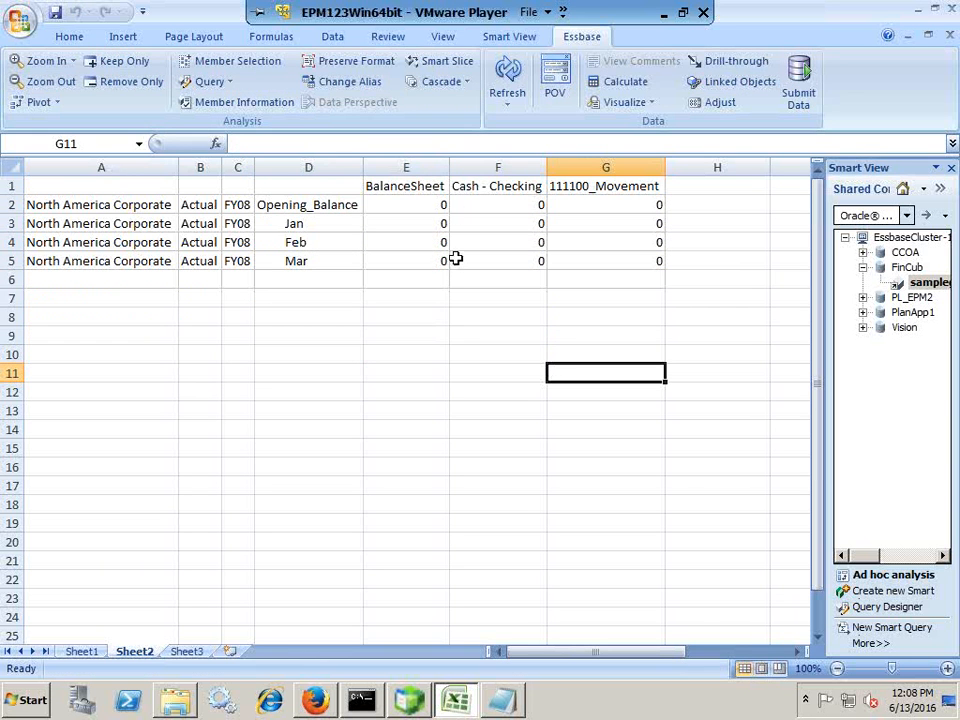
Step: Enter Opening_Balance amounts of 100 for BalanceSheet and 60 for Cash - Checking
left_click(435, 207)
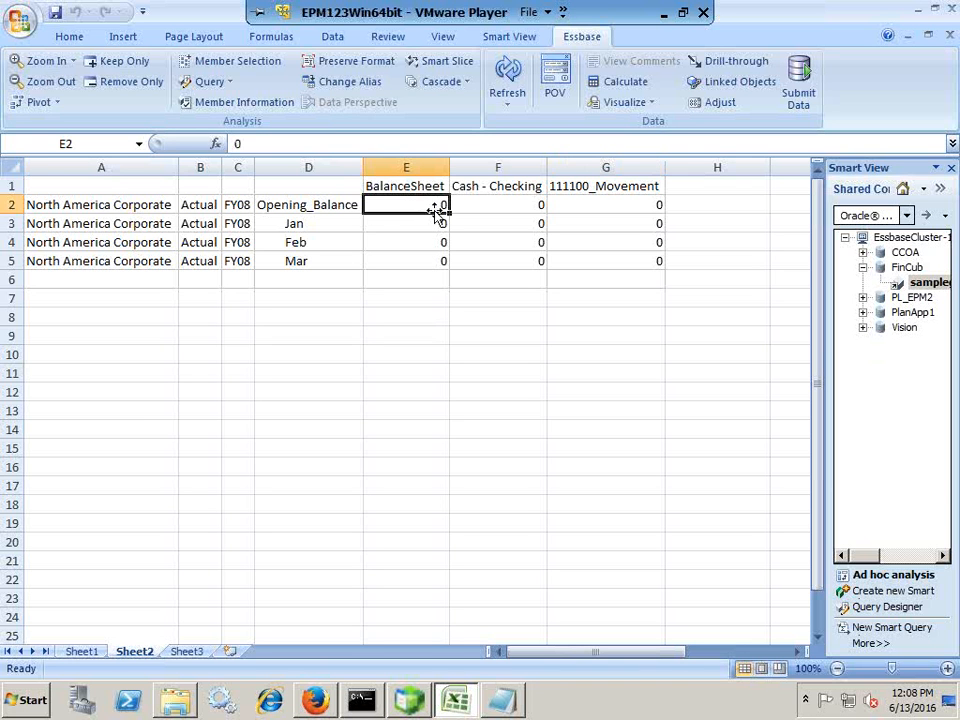
type("100")
key("Return")
left_click(436, 208)
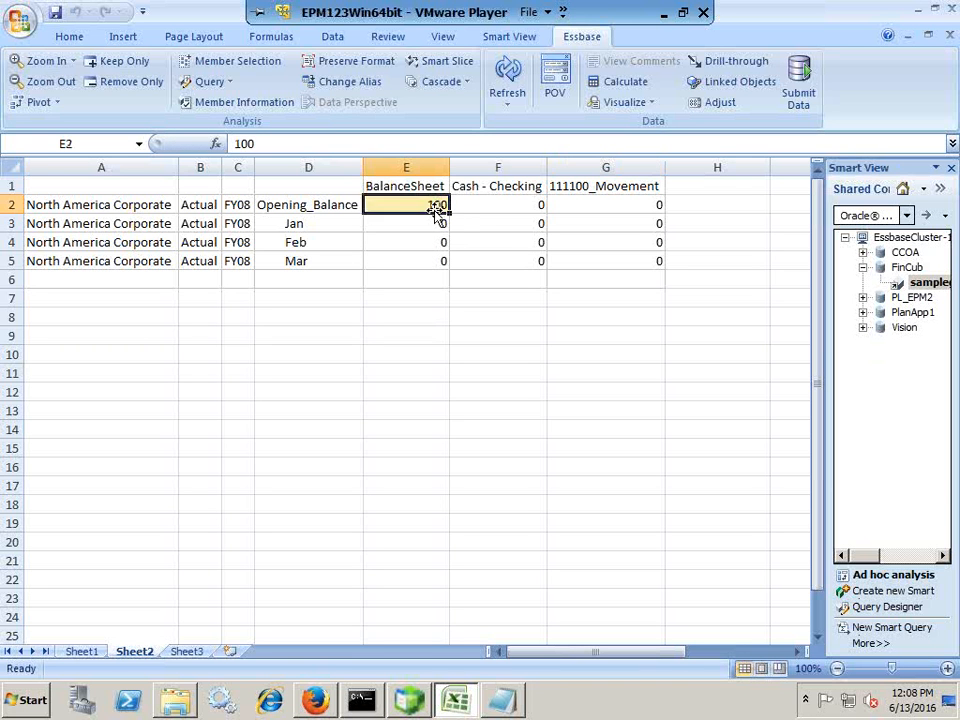
key("Right")
type("60")
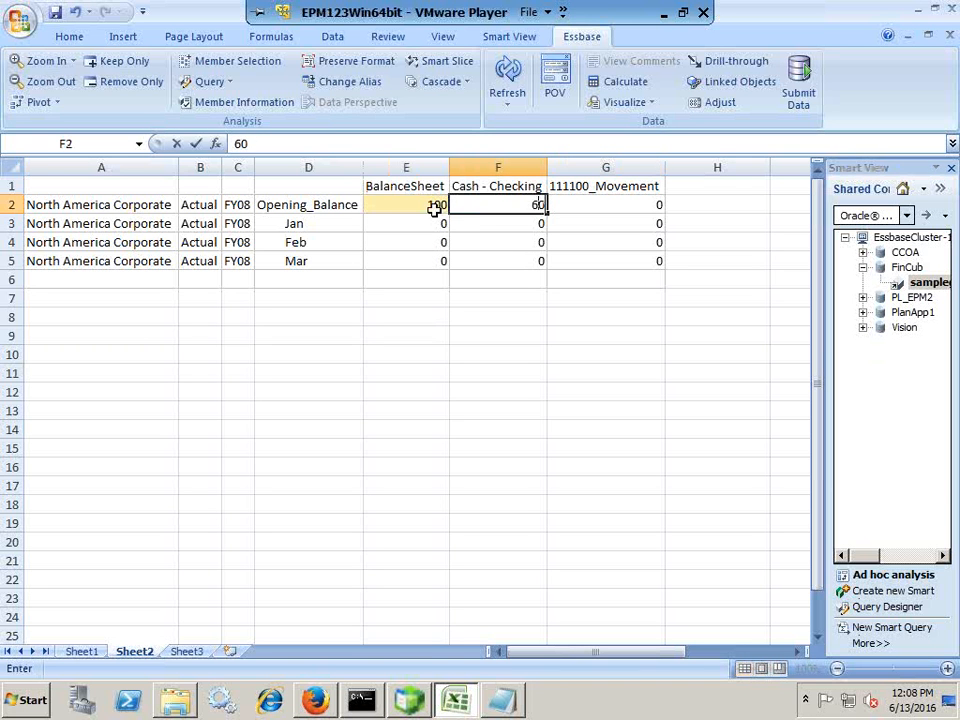
key("Return")
key("Left")
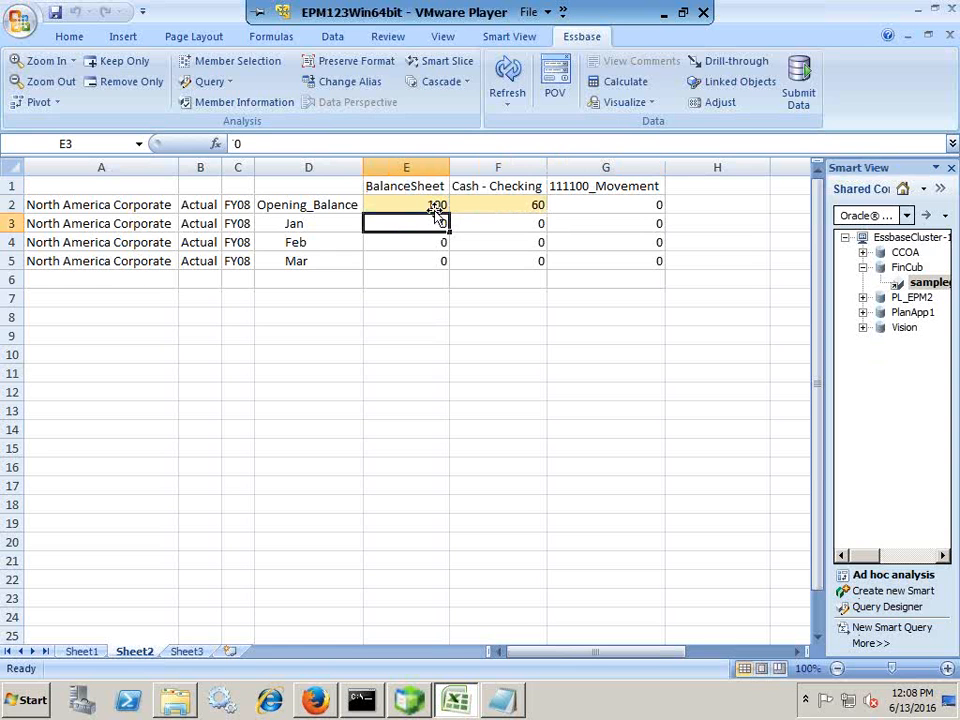
Step: Enter Cash - Checking amounts of 120 for Jan, 150 for Feb and 180 for Mar, and submit the data
left_click(436, 208)
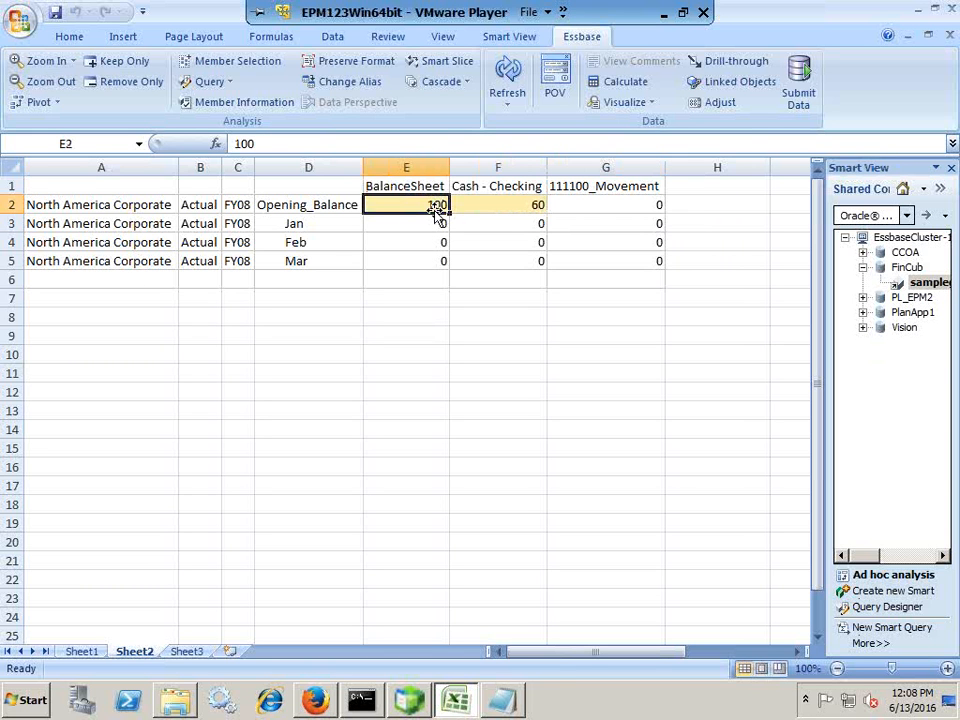
key("Right")
key("Down")
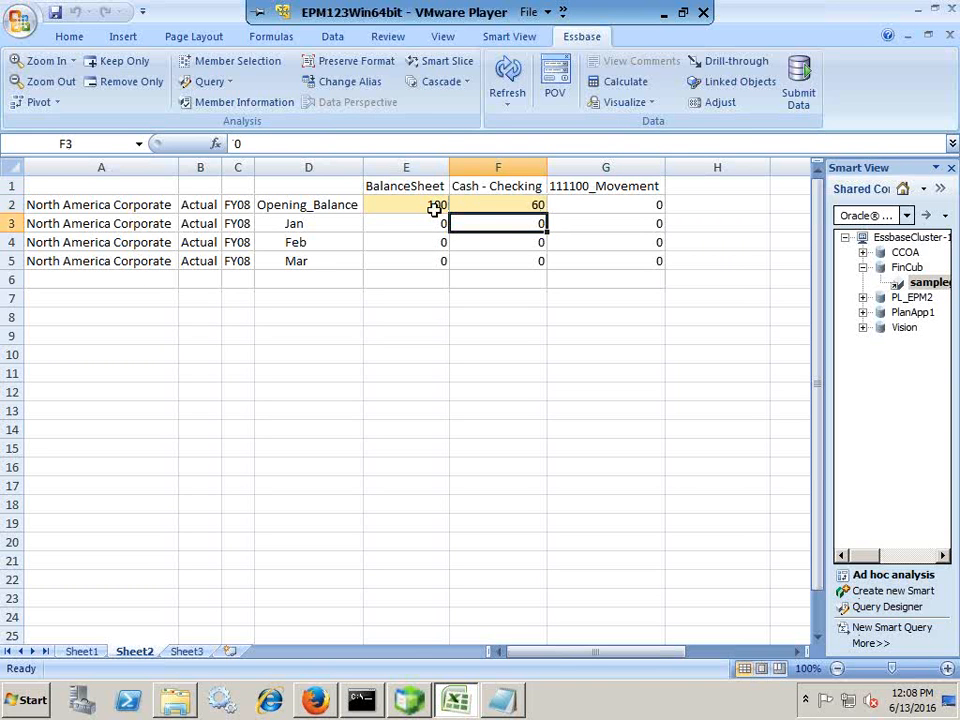
key("Left")
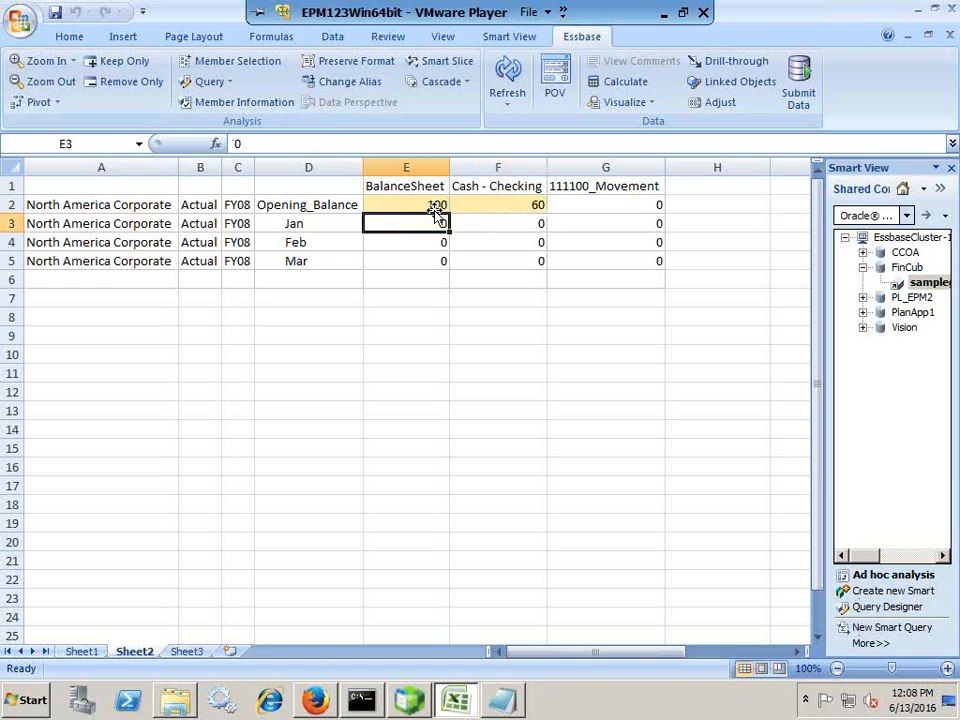
key("Right")
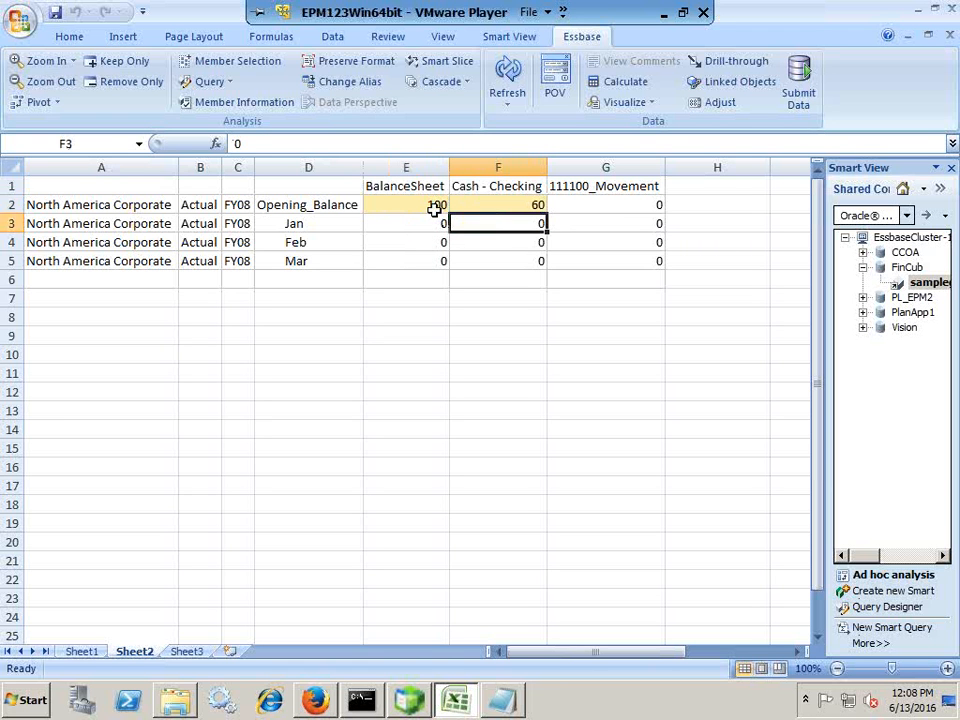
type("120")
key("Return")
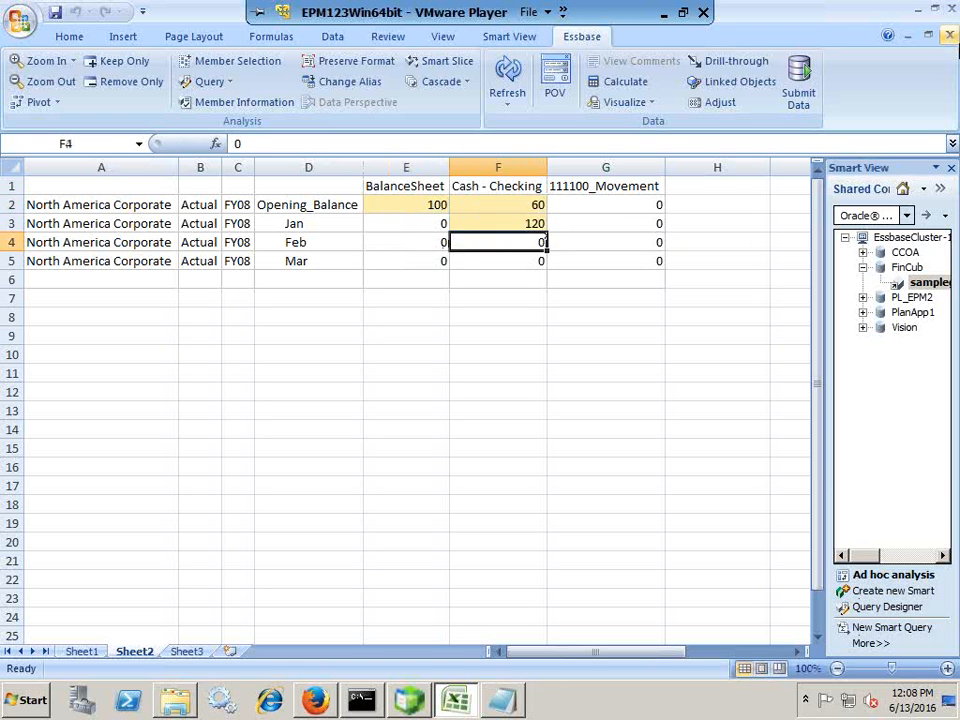
type("150")
key("Return")
type("1")
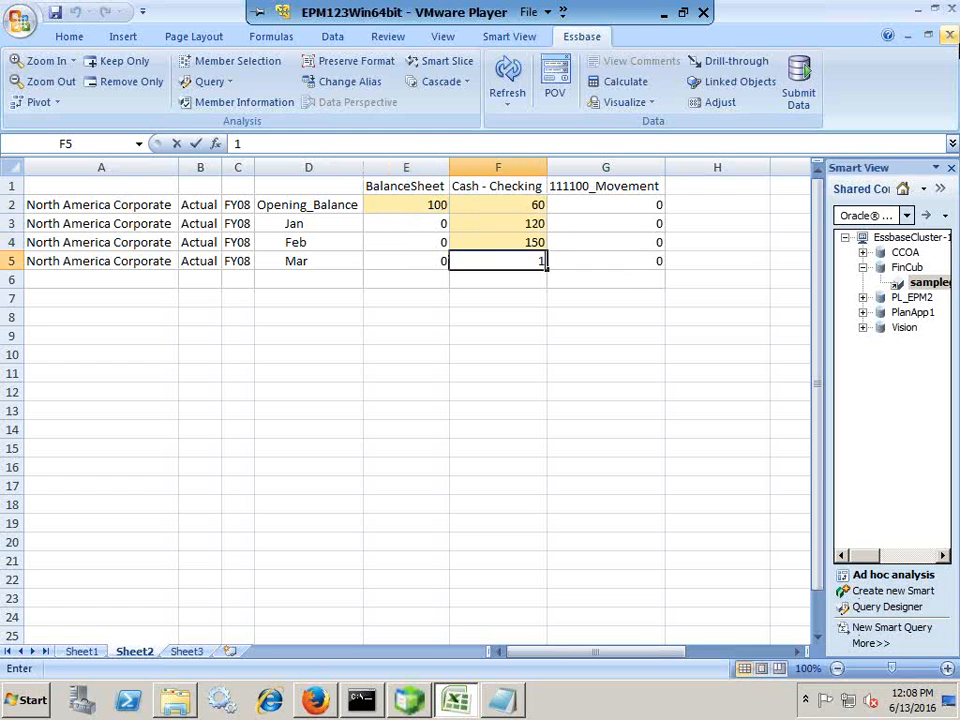
type("80")
key("Return")
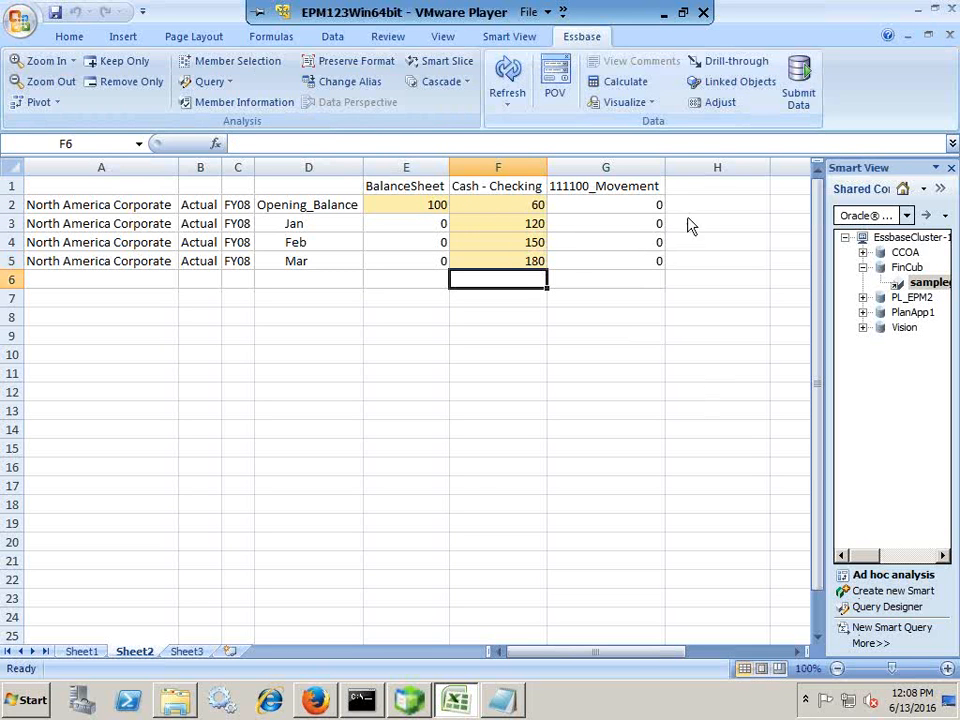
left_click(800, 80)
left_click_drag(635, 218, 645, 261)
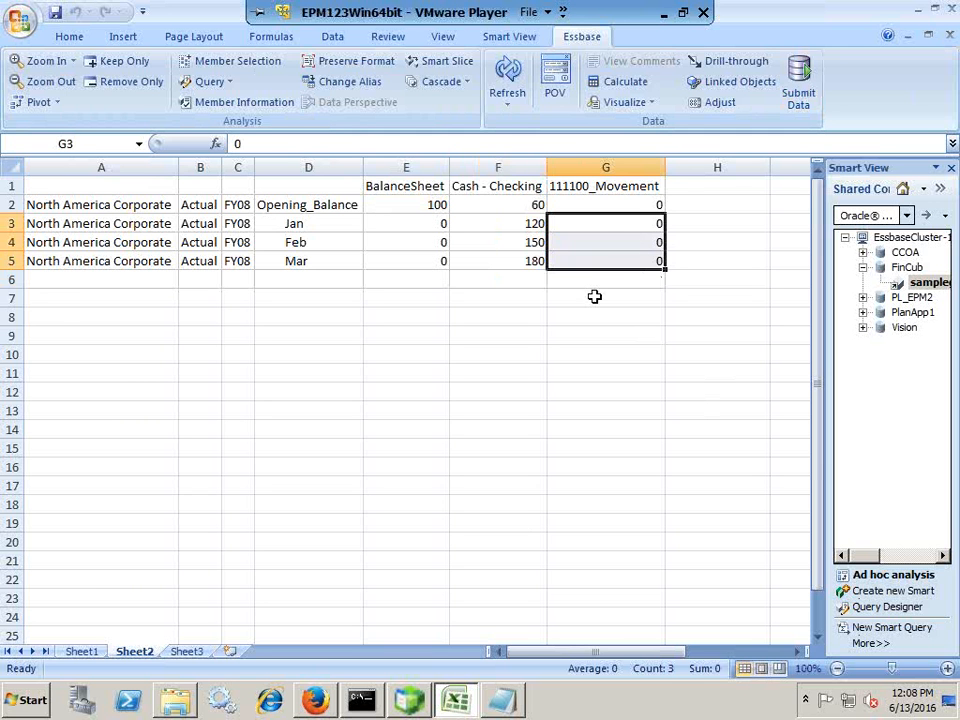
Step: Switch to Calculation Manager in Firefox and launch the CalcMAM rule of the samplegl database
left_click(315, 700)
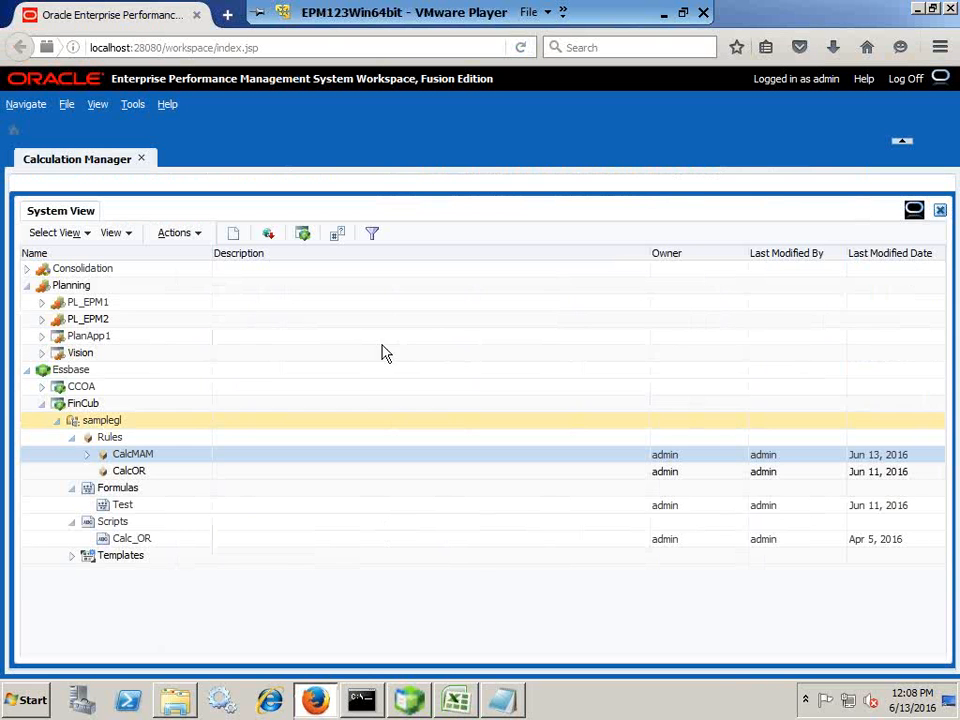
right_click(155, 463)
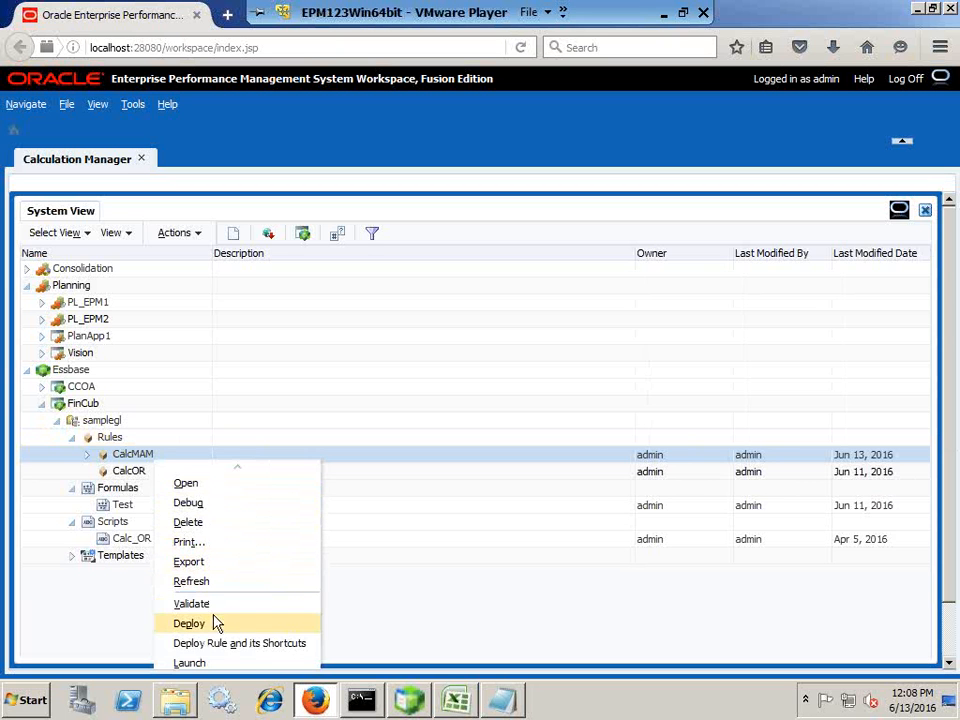
left_click(201, 663)
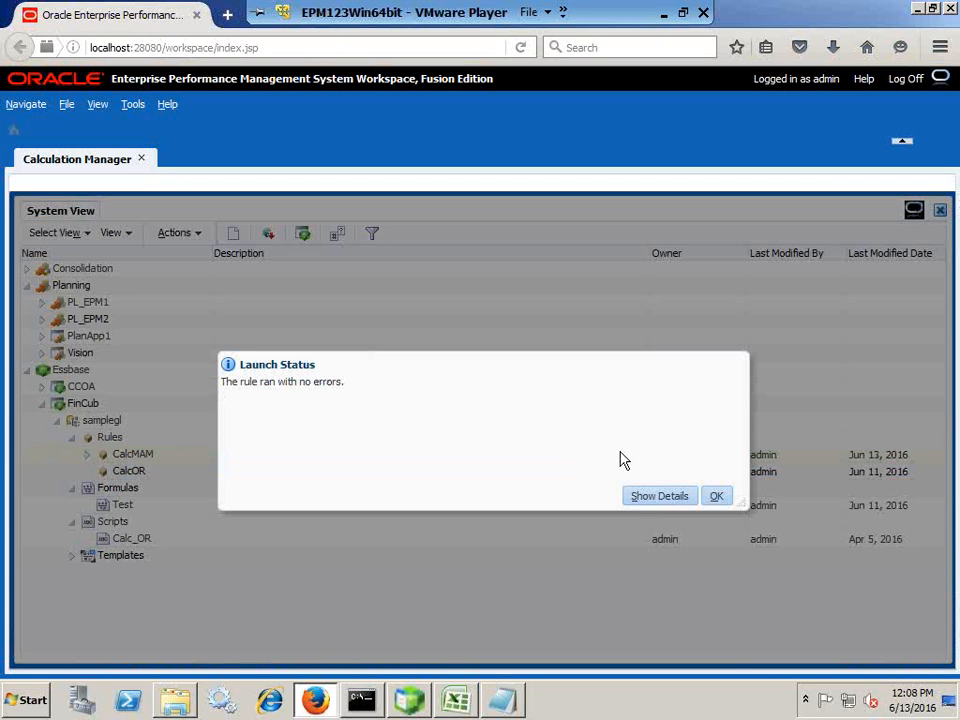
left_click(714, 495)
Step: Switch back to Excel and refresh the ad hoc grid to retrieve the calculated 111100_Movement values
key("alt+Tab")
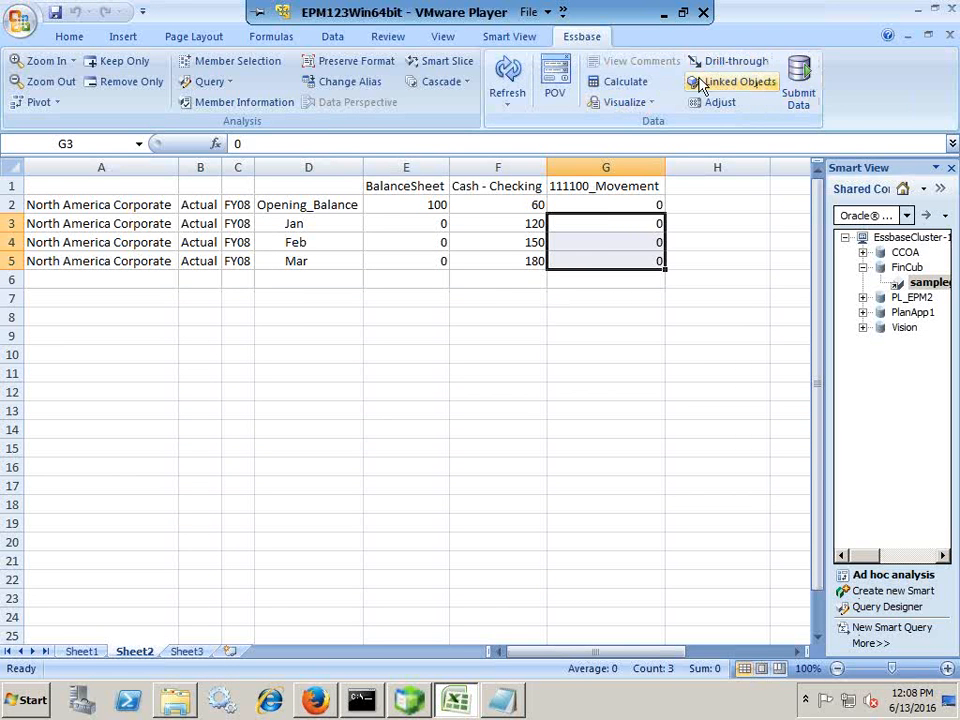
left_click(508, 70)
left_click(623, 352)
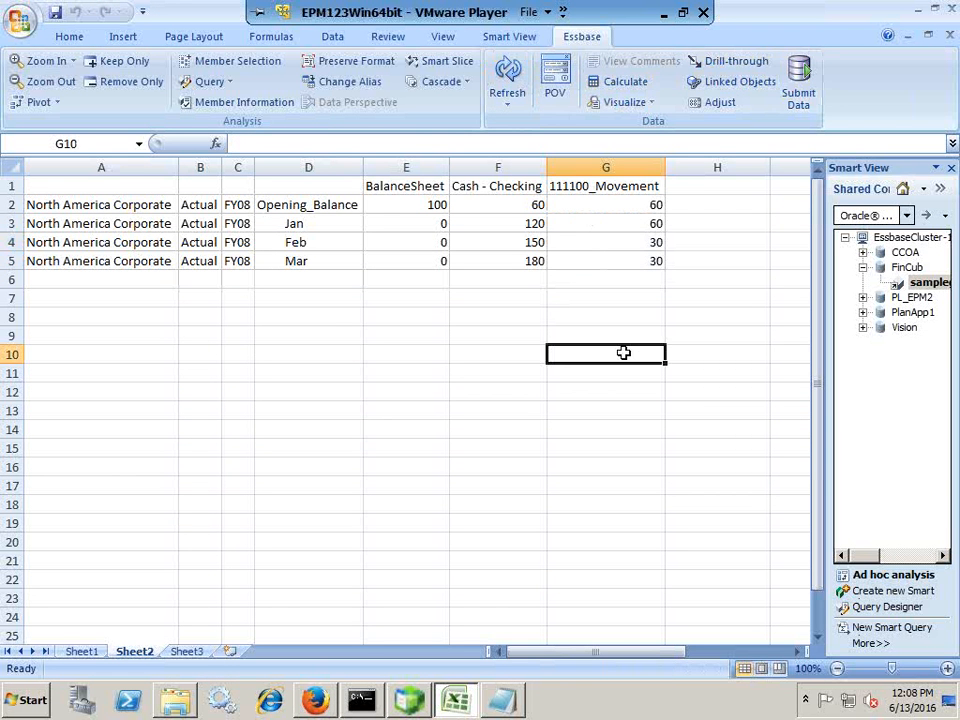
Step: Check Jan's 111100_Movement against the Opening_Balance and Jan amounts of Cash - Checking and the rule script in Notepad
left_click(538, 203)
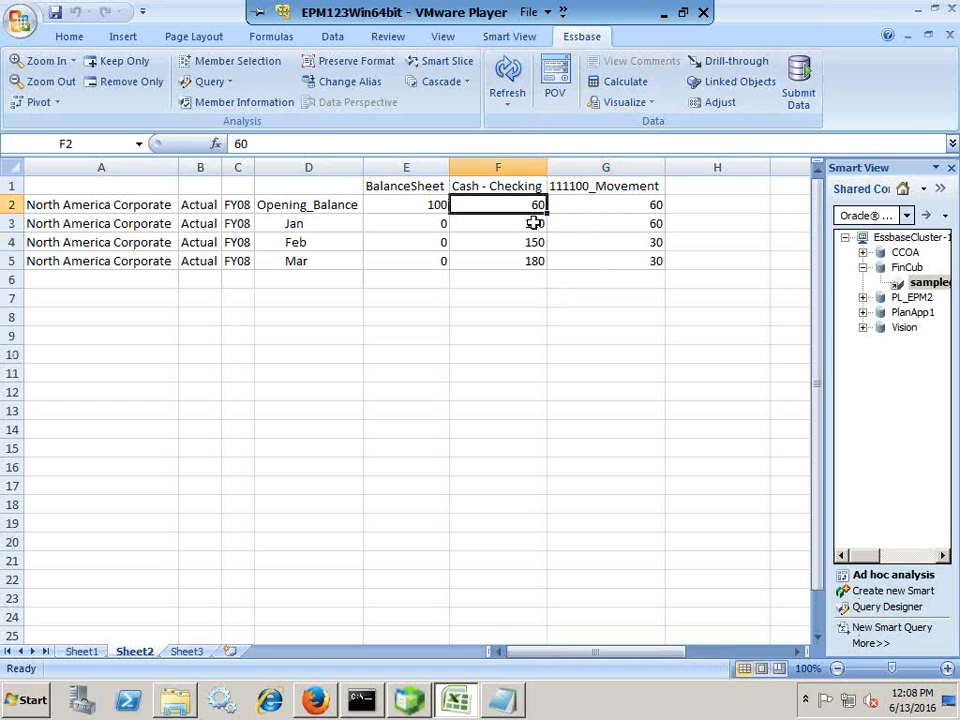
left_click(531, 222)
key("Up")
left_click(620, 225)
left_click(310, 220)
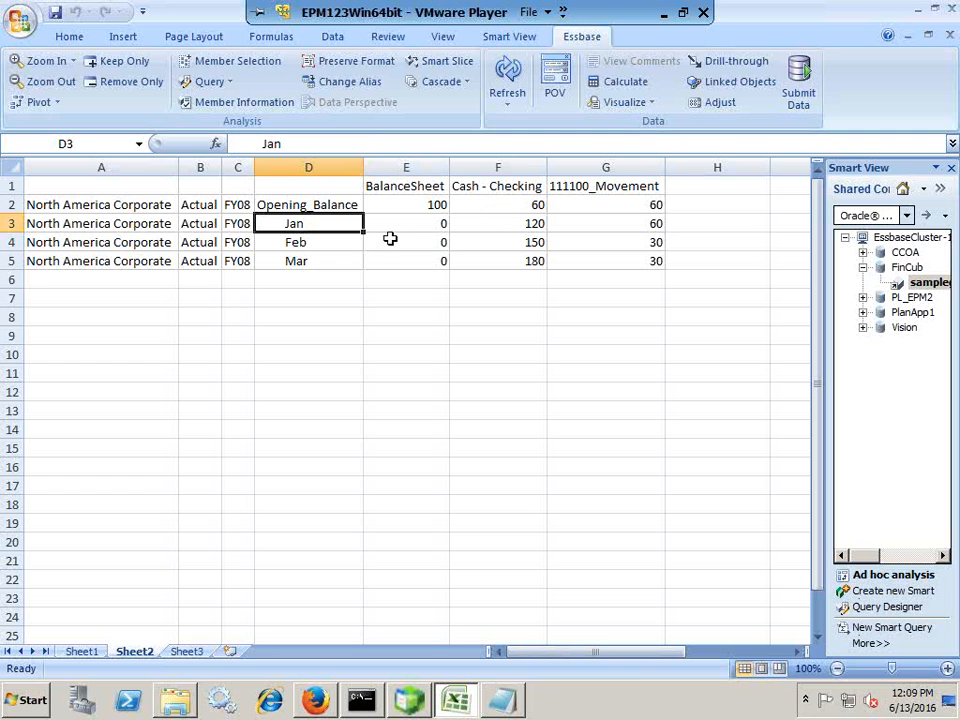
left_click(517, 186)
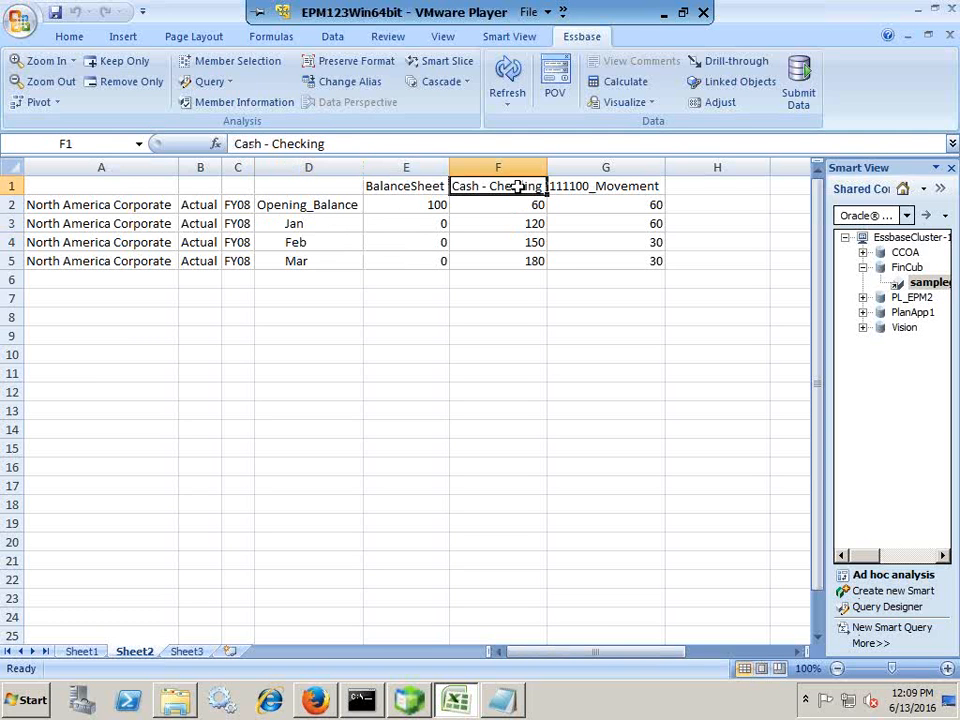
key("Down")
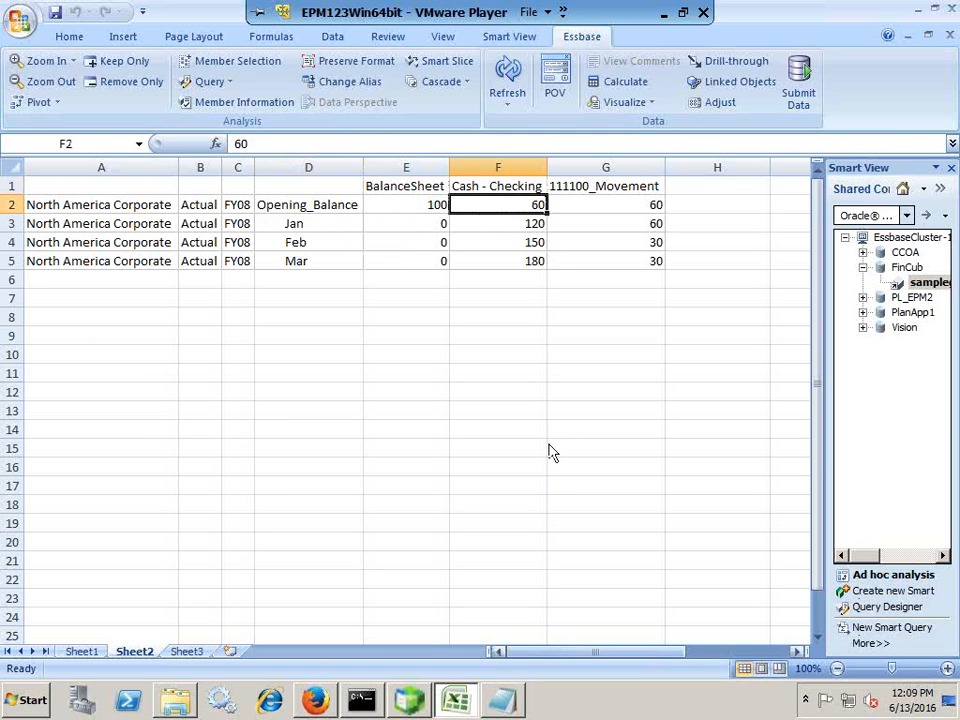
left_click(501, 699)
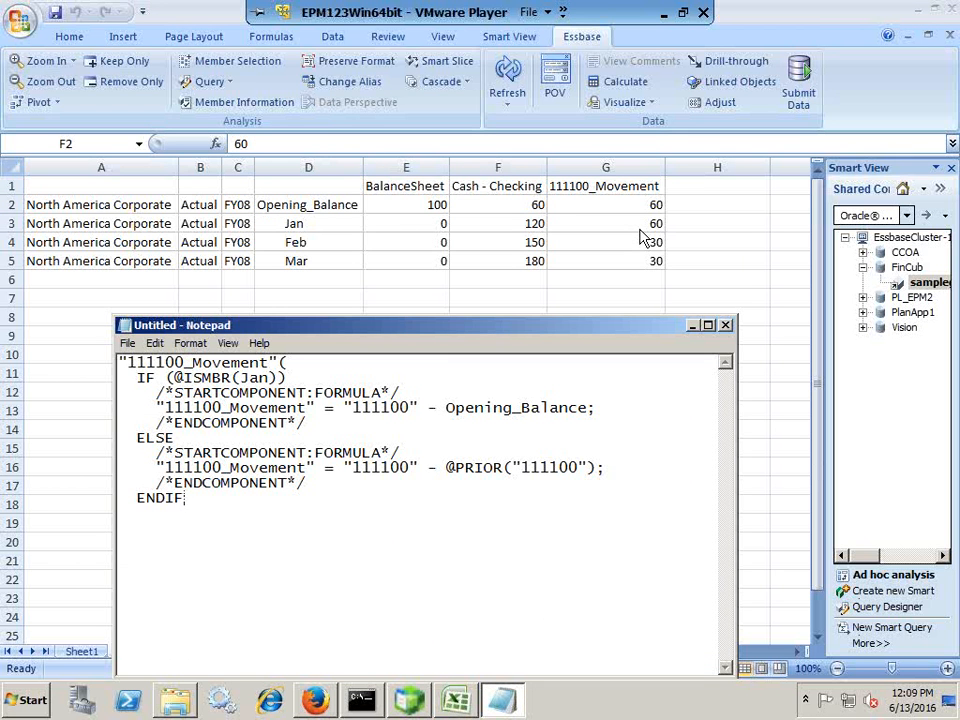
Step: Compare the Feb and Mar 111100_Movement values in Excel with the month-to-month differences of Cash - Checking
left_click(535, 240)
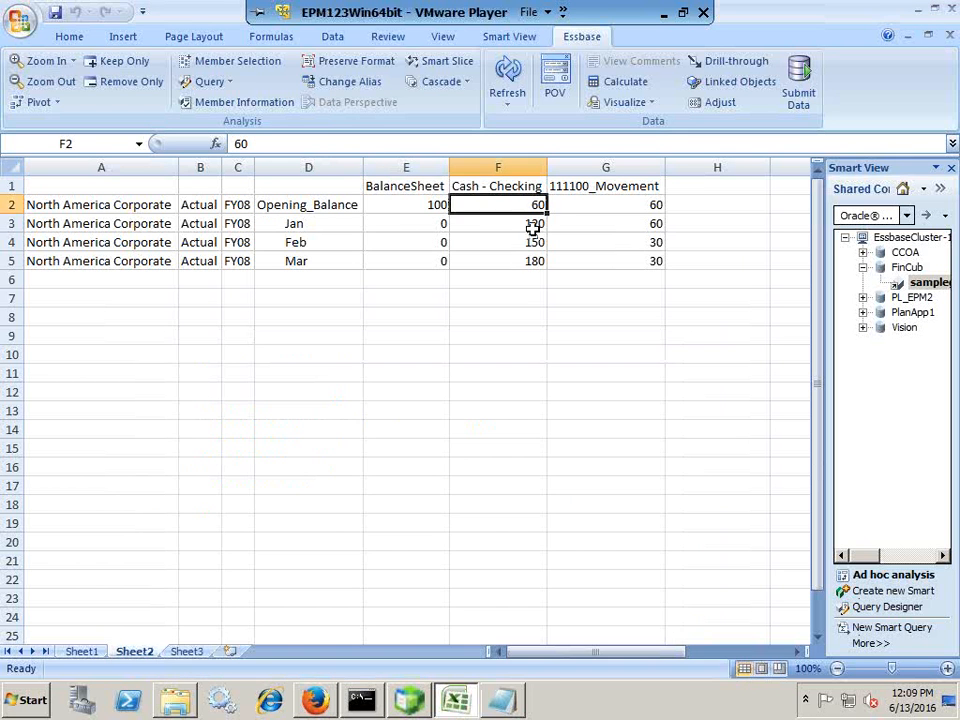
left_click_drag(536, 227, 537, 255)
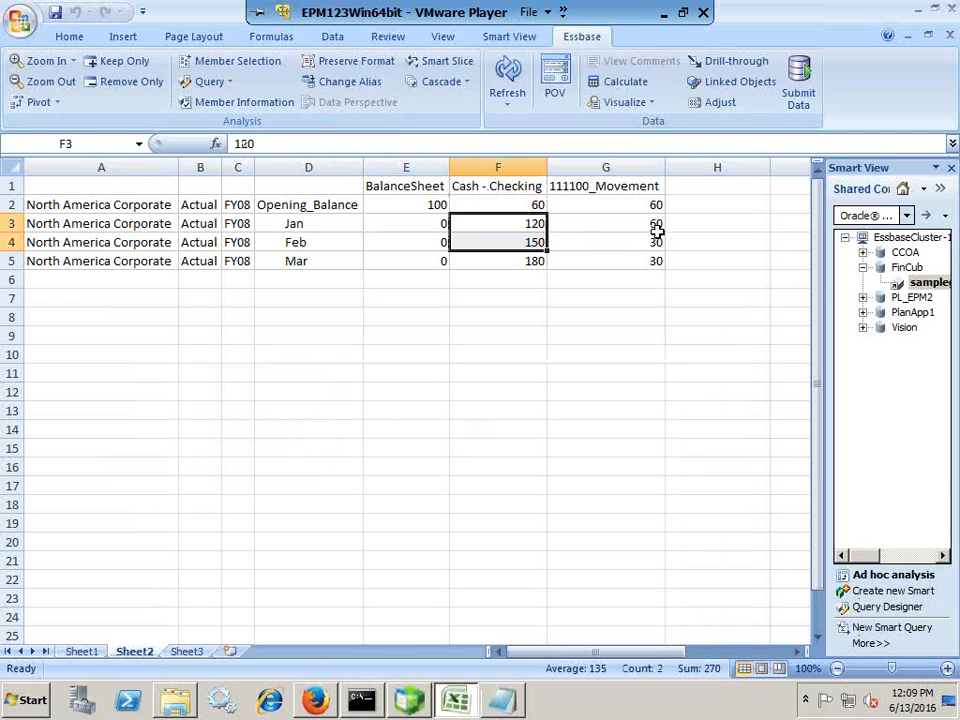
left_click(615, 242)
left_click_drag(535, 242, 535, 265)
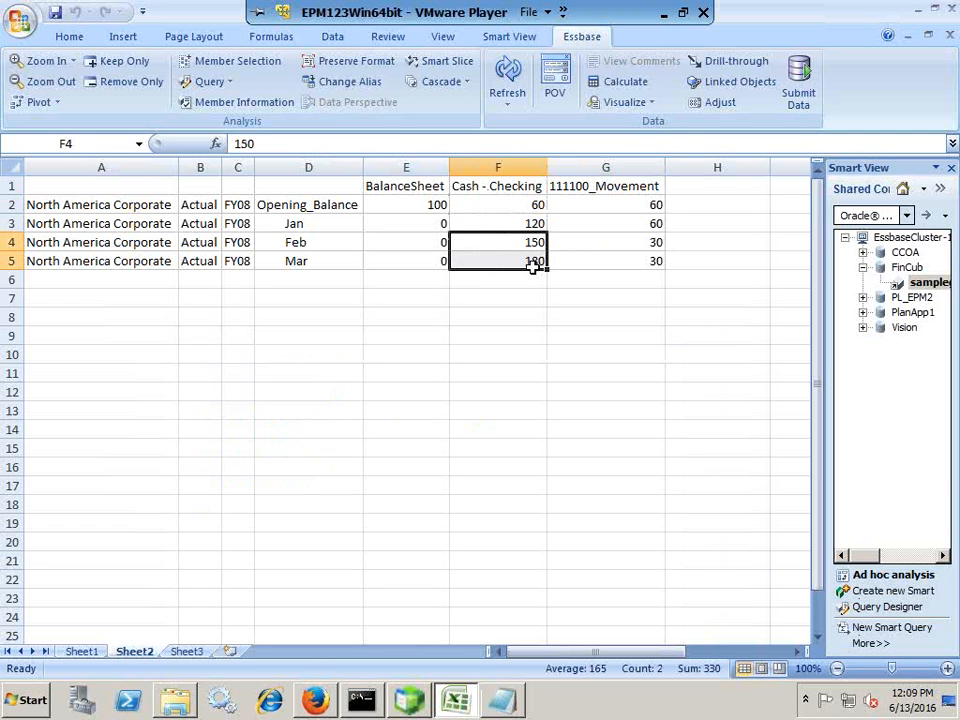
left_click(656, 260)
type("30")
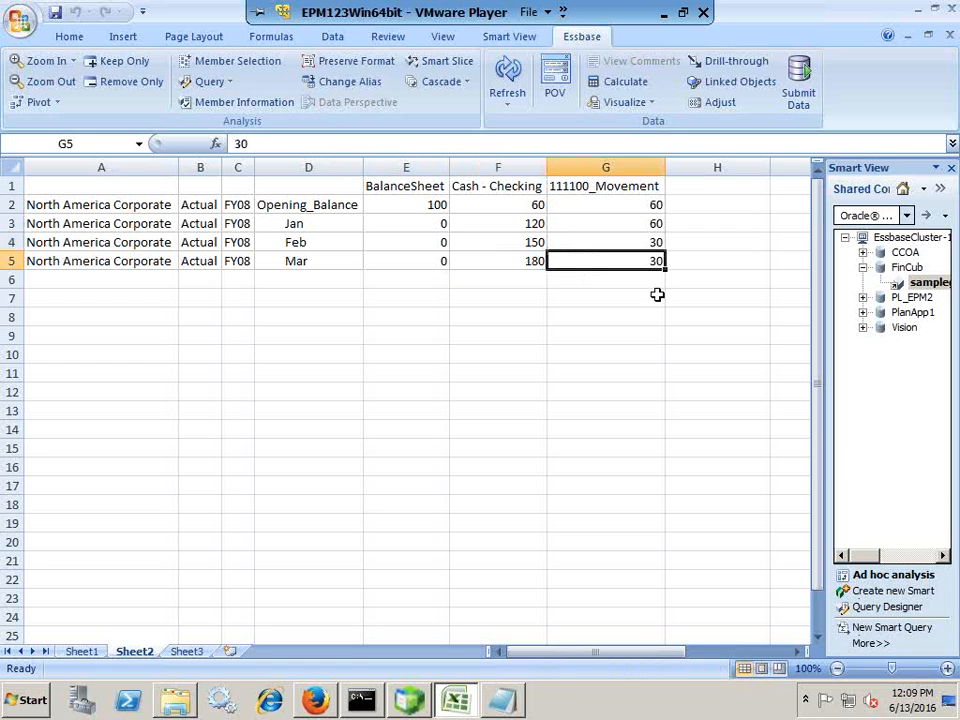
left_click_drag(647, 210, 641, 255)
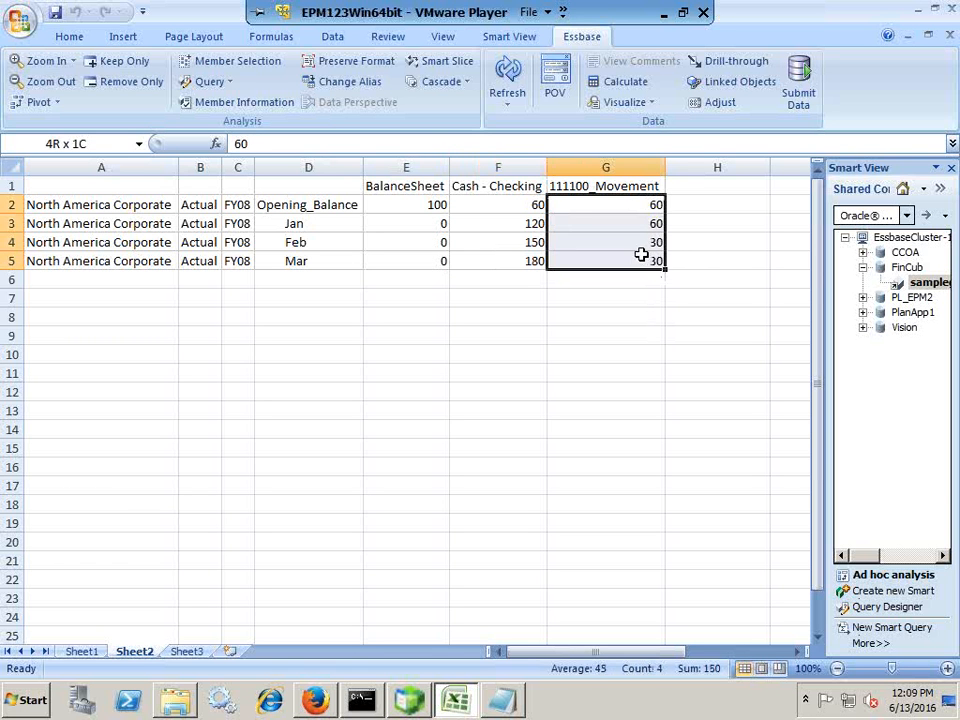